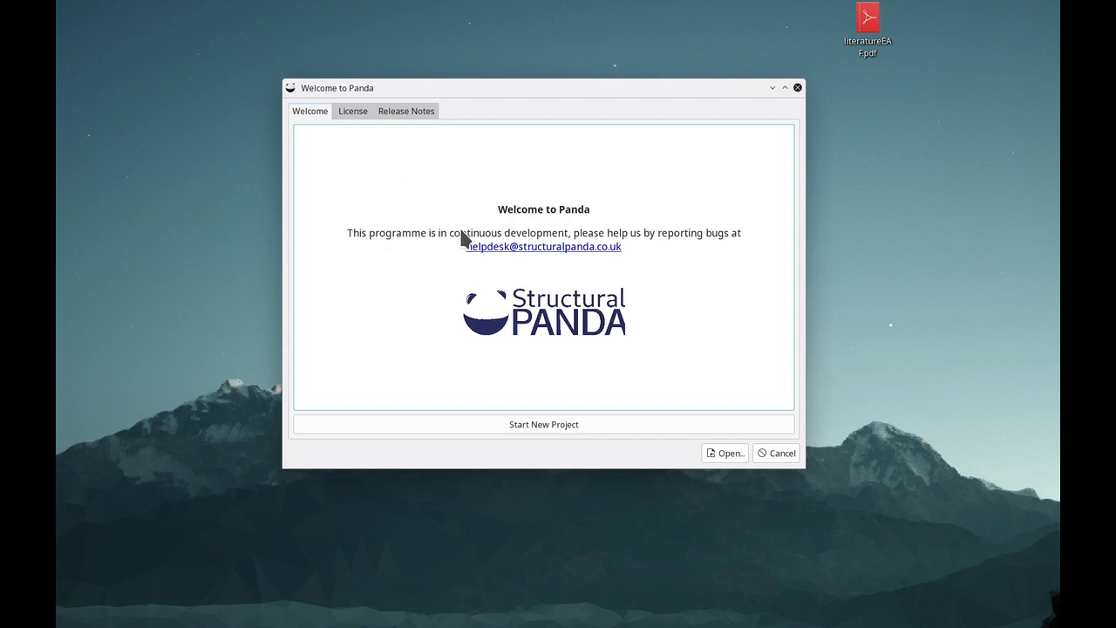
# Start a new project and build the layout from the 24 m by 36 m slab shape, with six upper floors and one basement
pyautogui.click(575, 425)
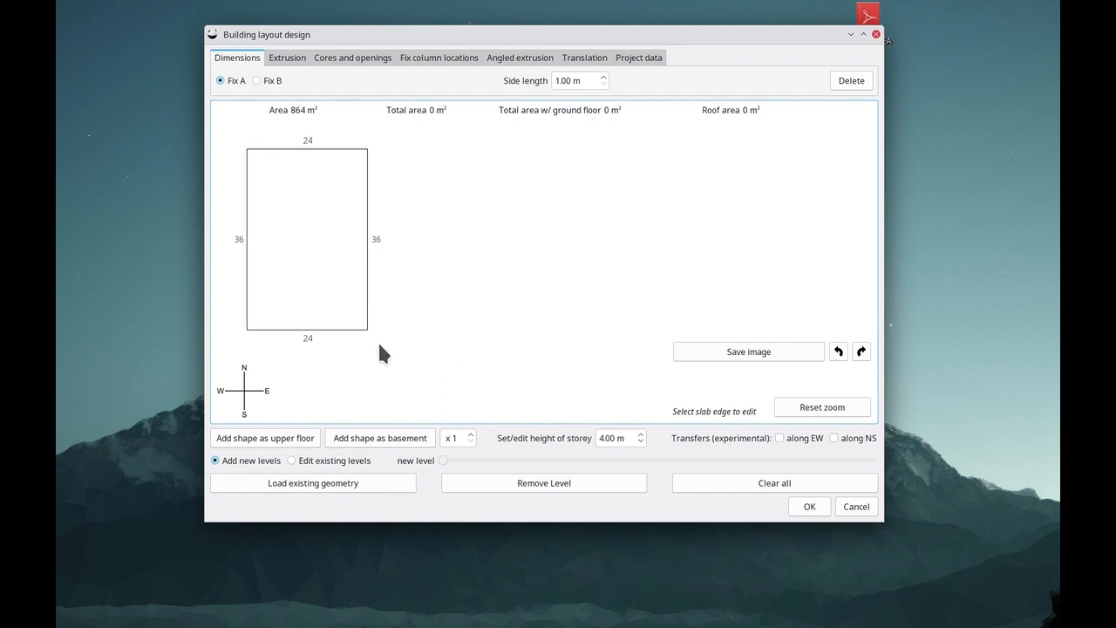
pyautogui.click(294, 445)
pyautogui.click(294, 445)
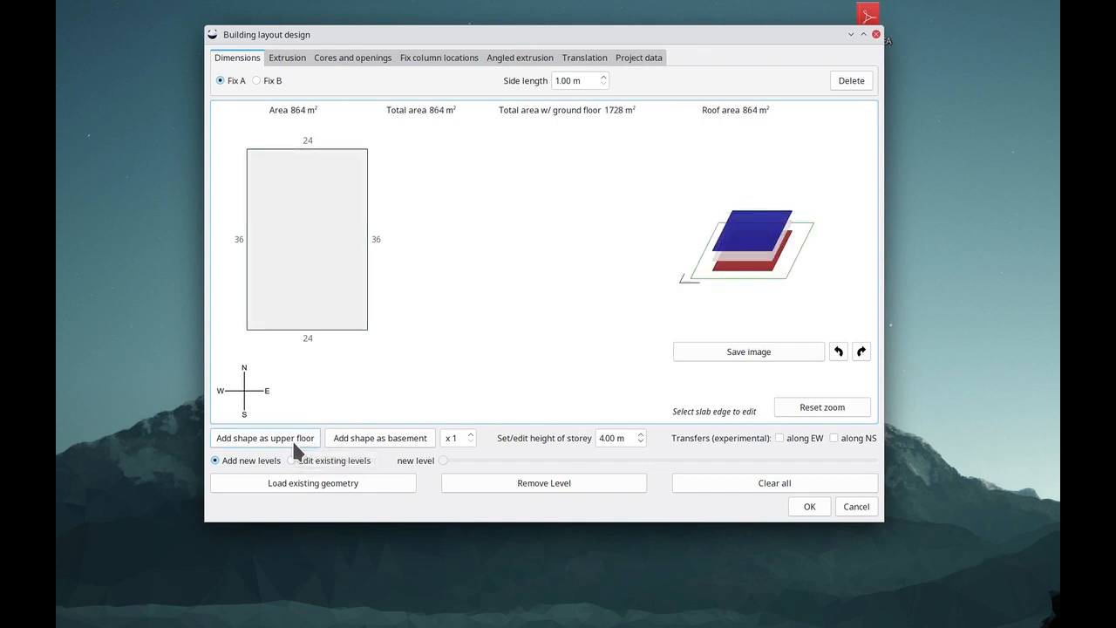
pyautogui.click(294, 445)
pyautogui.click(294, 445)
pyautogui.click(294, 445)
pyautogui.click(294, 444)
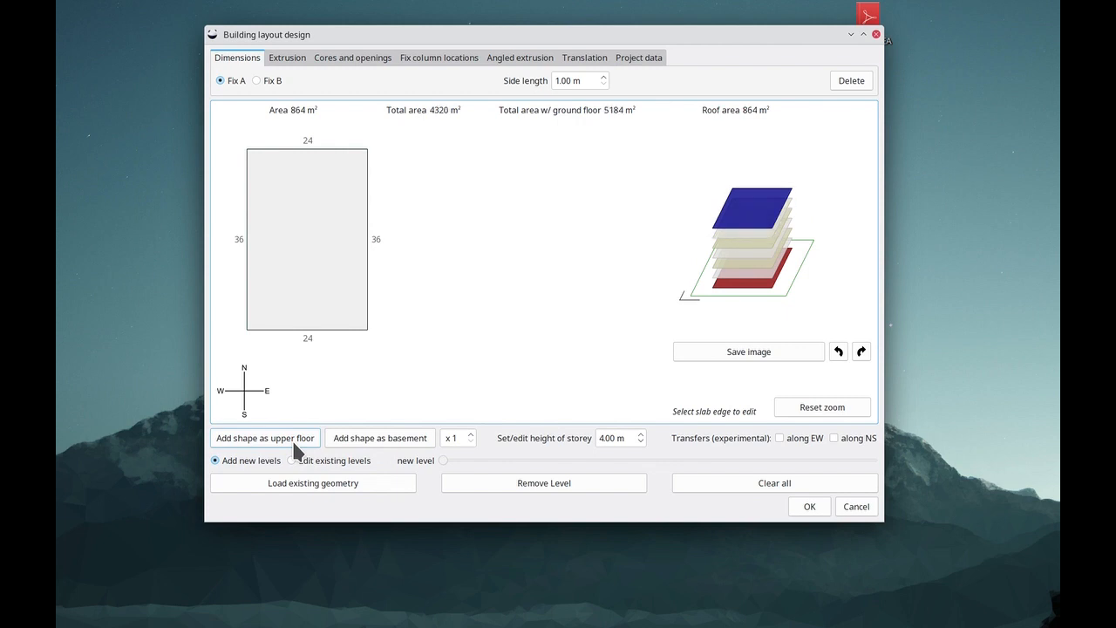
pyautogui.click(294, 445)
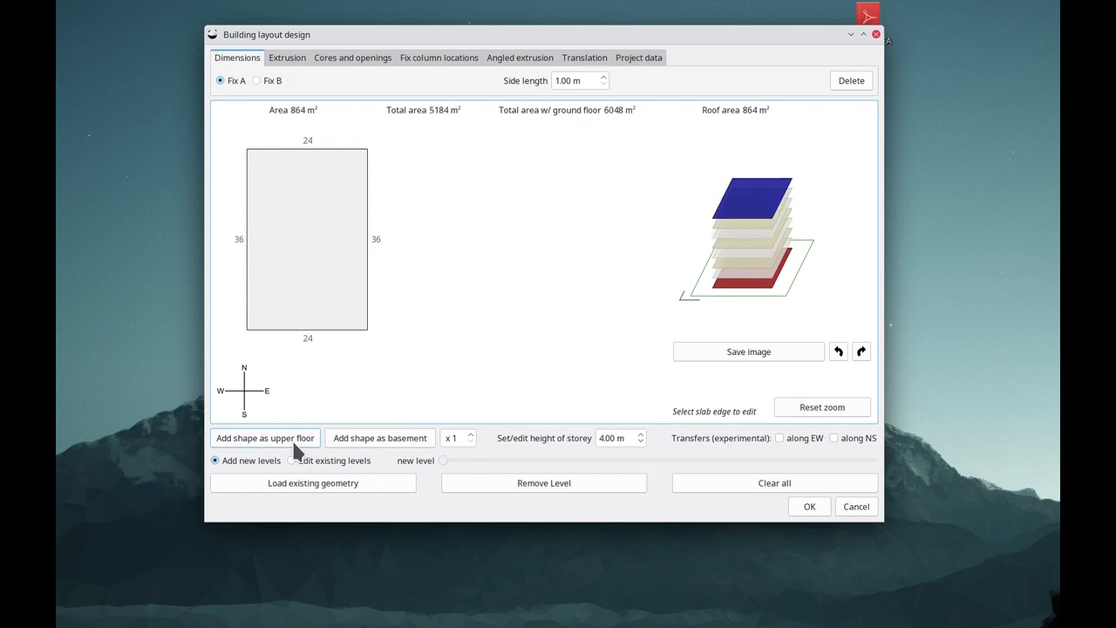
pyautogui.click(363, 445)
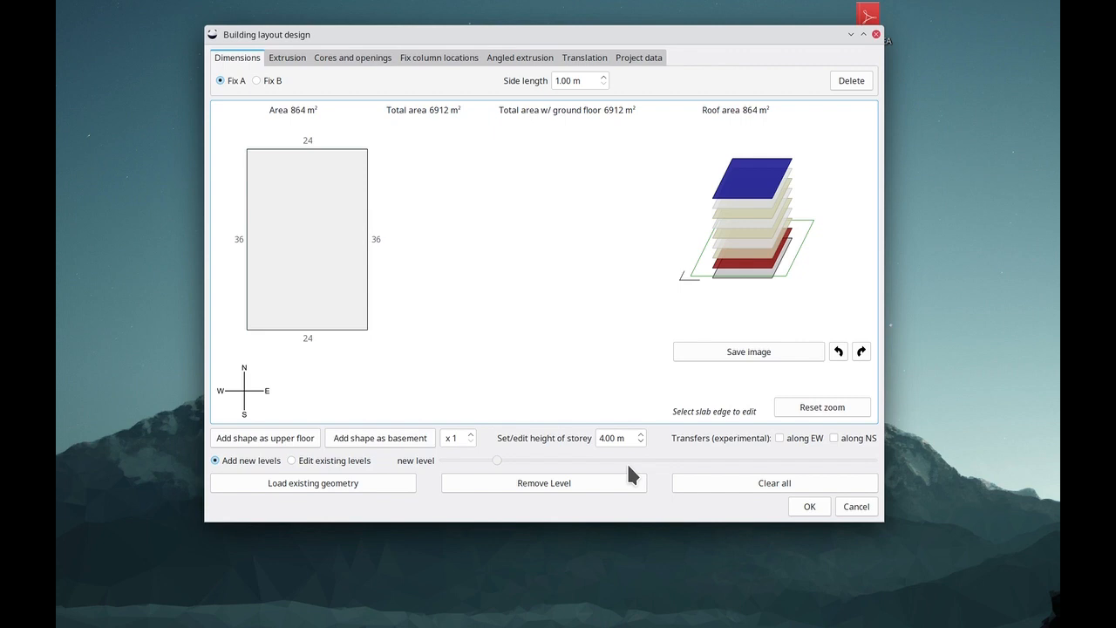
pyautogui.click(809, 509)
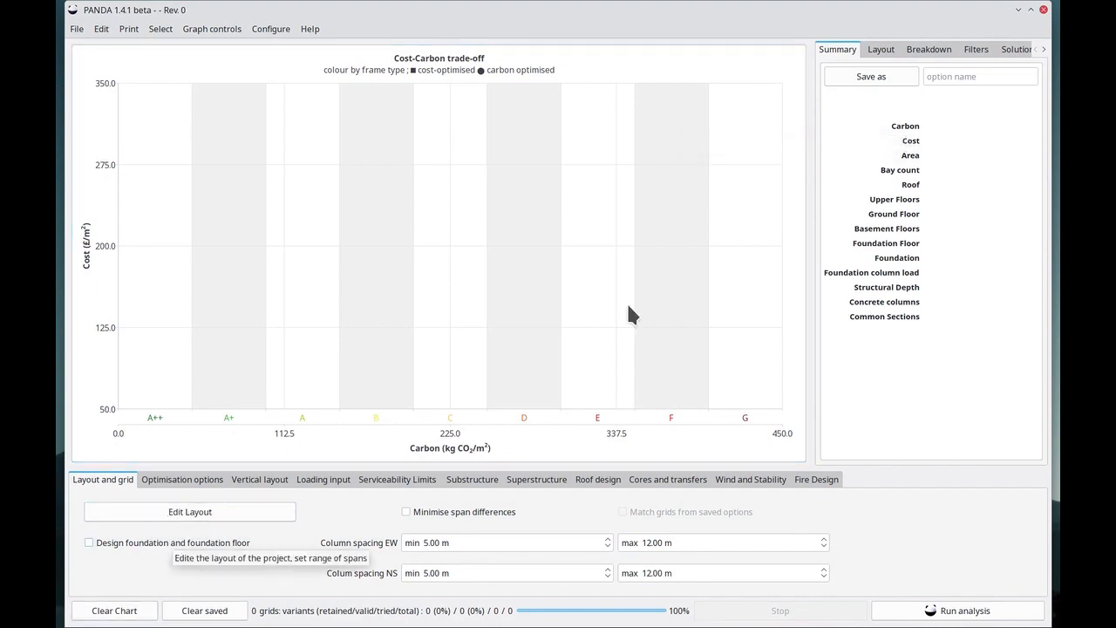
# Maximise the main window and enable the design of the foundation and foundation floor
pyautogui.click(1032, 10)
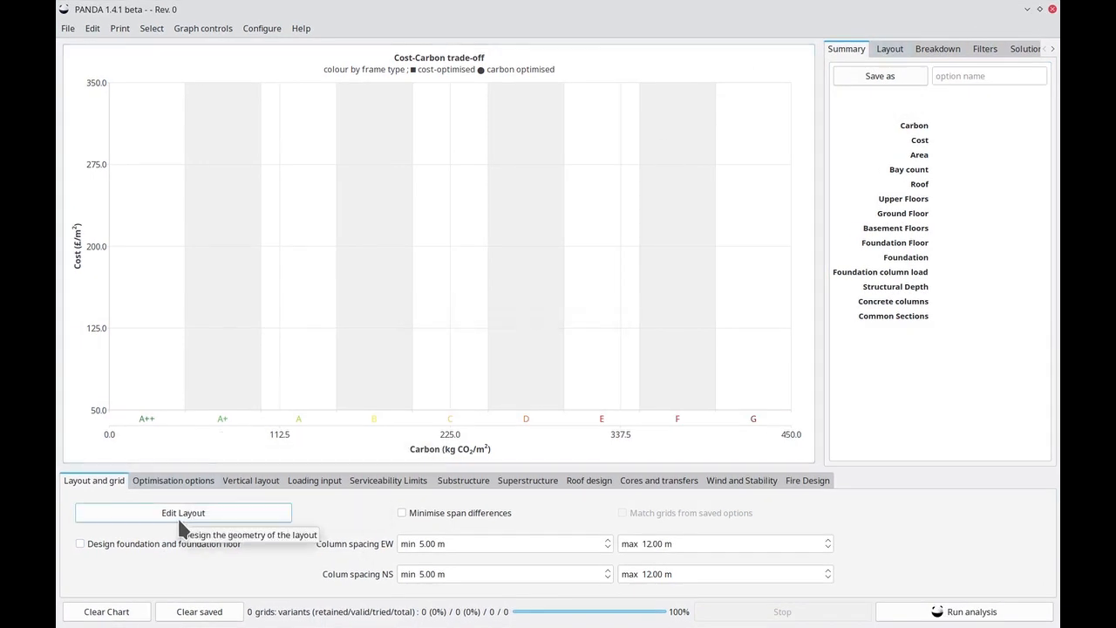
pyautogui.click(122, 550)
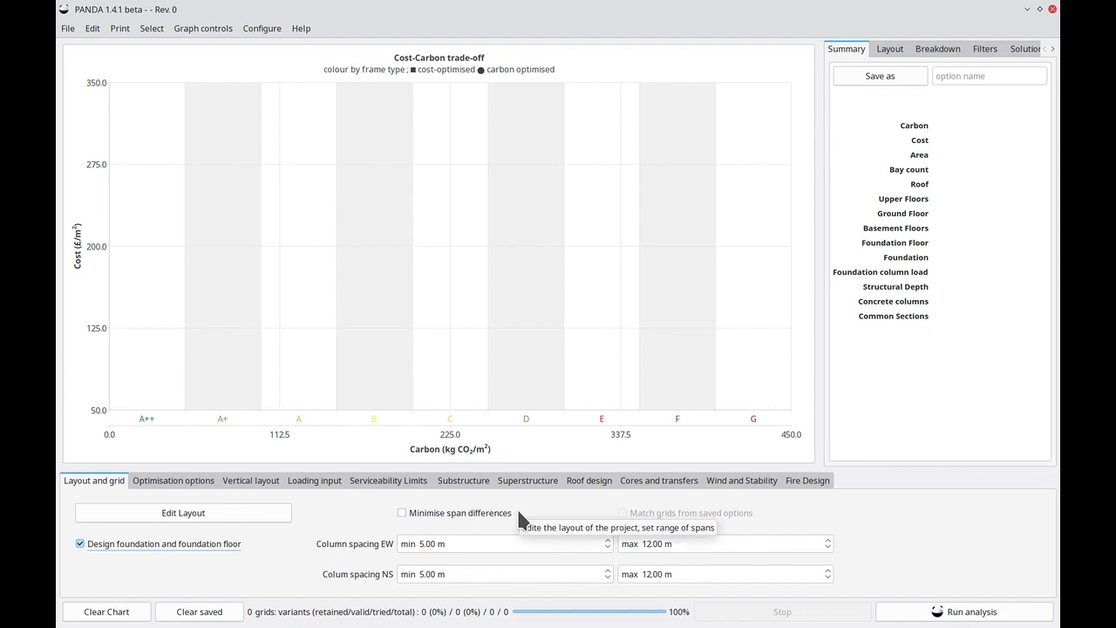
# Review the available LCA cycle and project cost model choices in the optimisation options, keeping the current selections
pyautogui.click(180, 487)
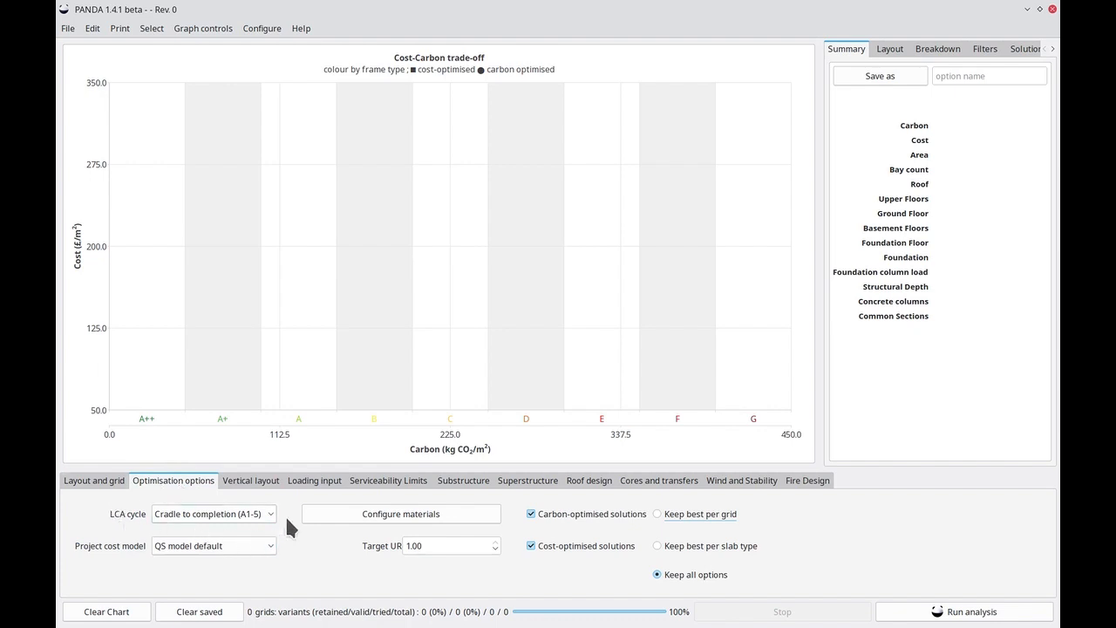
pyautogui.click(255, 516)
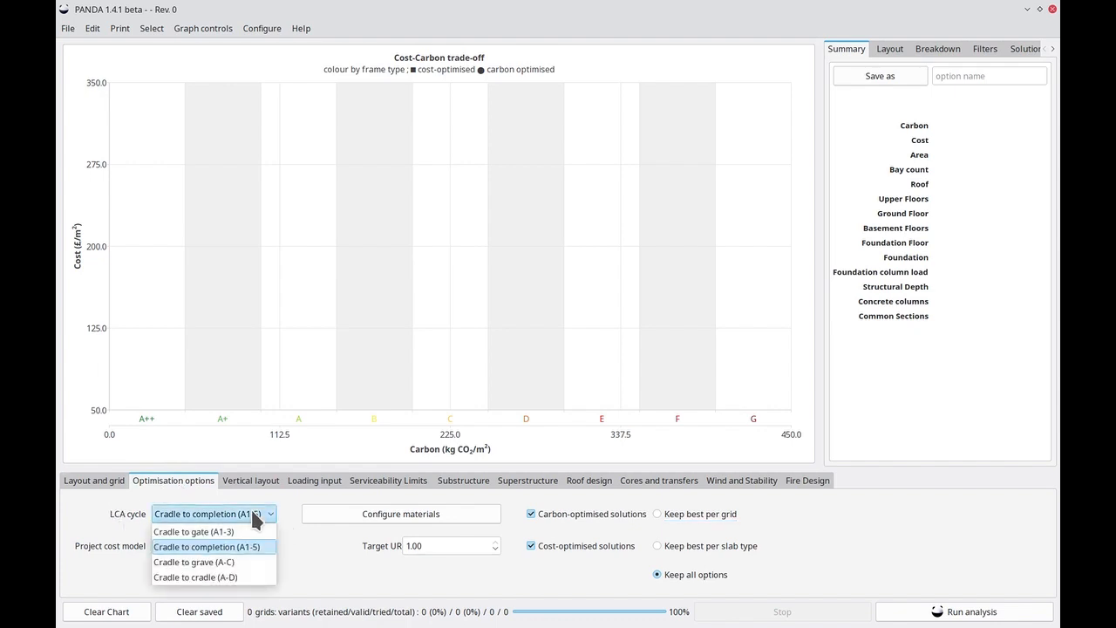
pyautogui.click(319, 573)
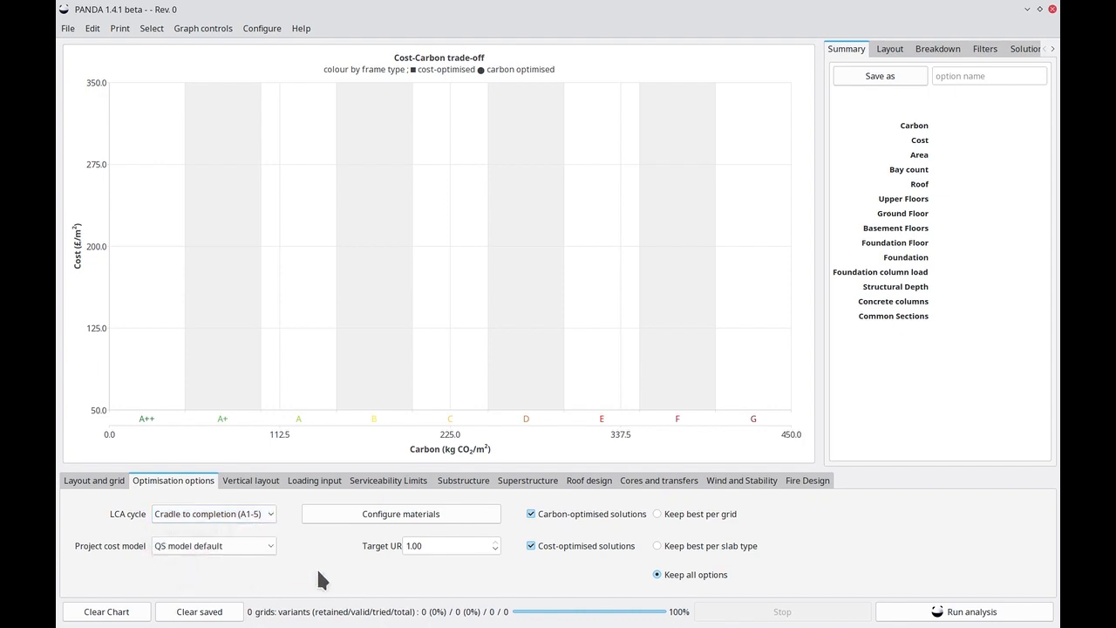
pyautogui.click(186, 549)
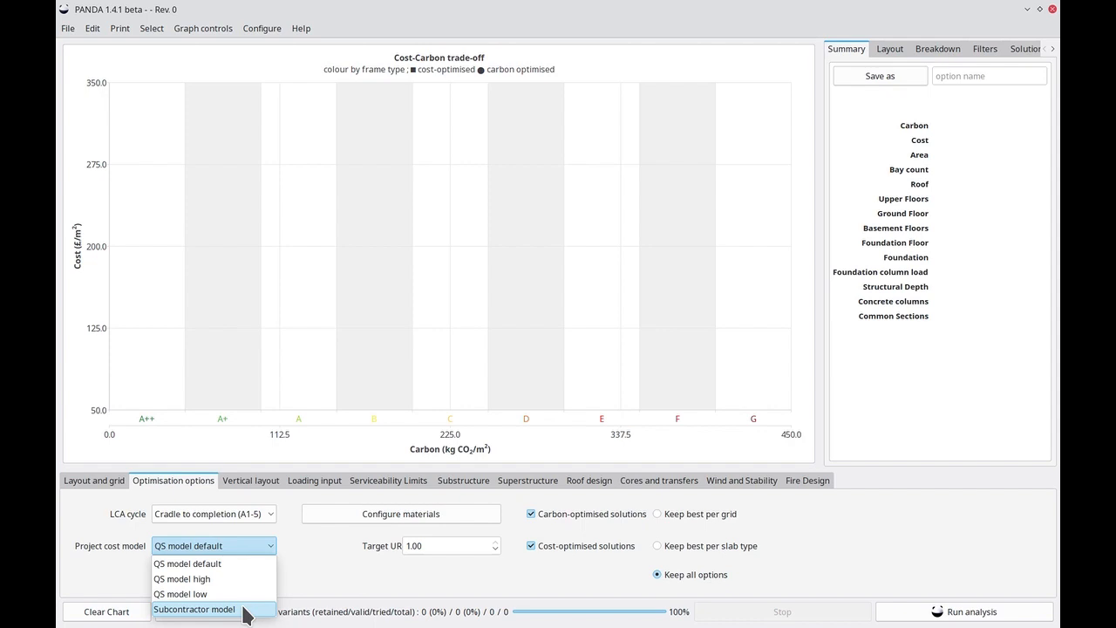
pyautogui.click(299, 585)
# Review the steel, concrete and timber material configuration, including the beam selection choices, and accept it without changes
pyautogui.click(360, 514)
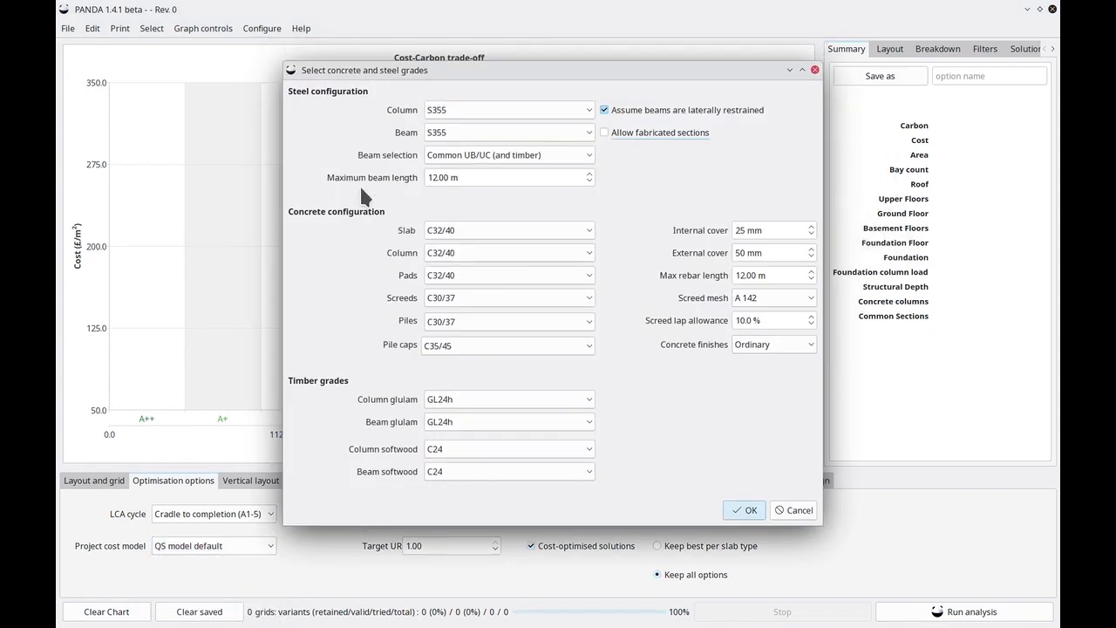
pyautogui.click(479, 155)
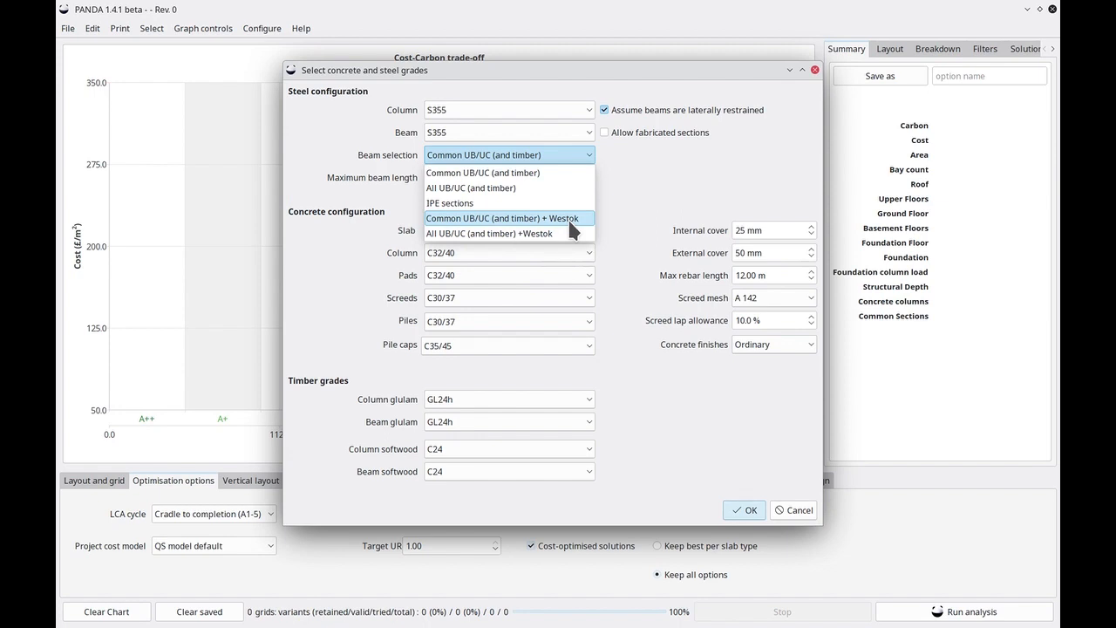
pyautogui.click(646, 203)
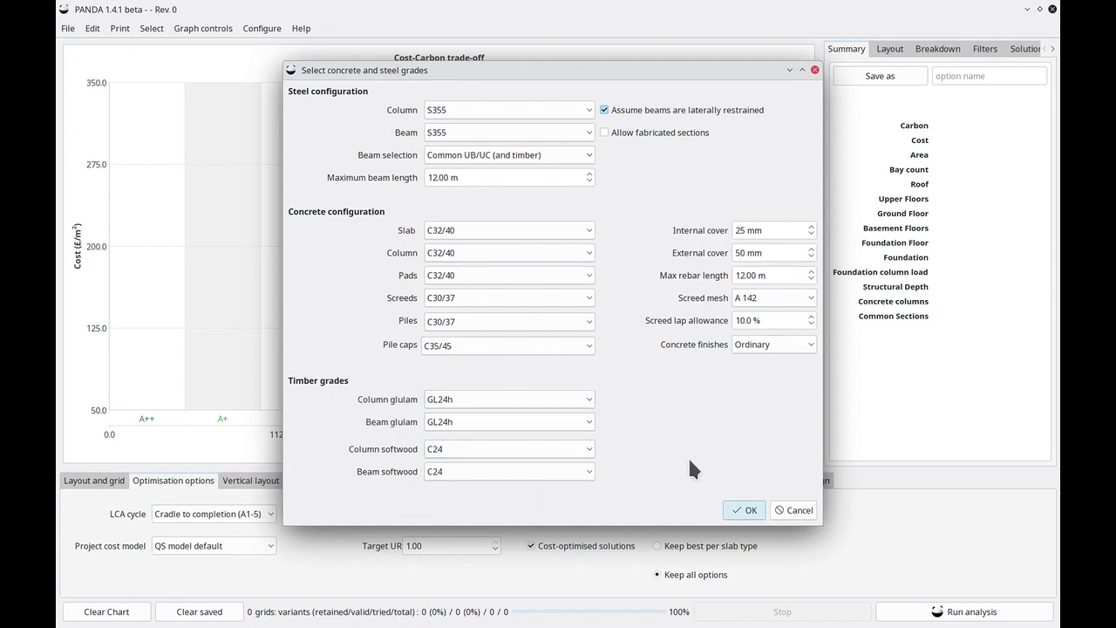
pyautogui.click(743, 510)
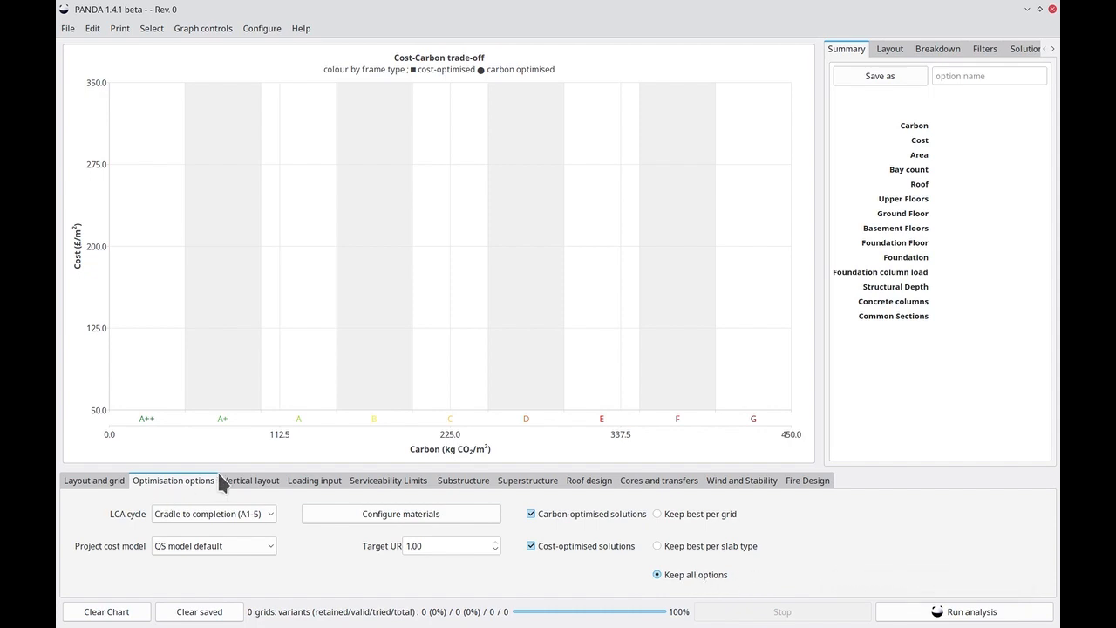
# Review the vertical layout settings and the floor loading inputs, including the available occupancy categories
pyautogui.click(251, 481)
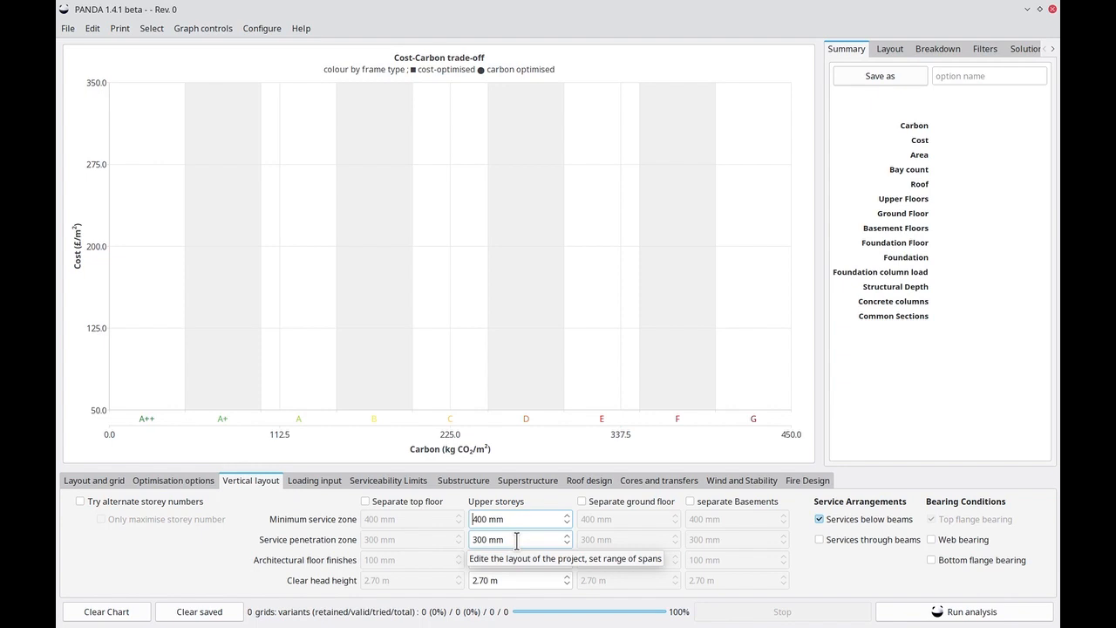
pyautogui.click(312, 480)
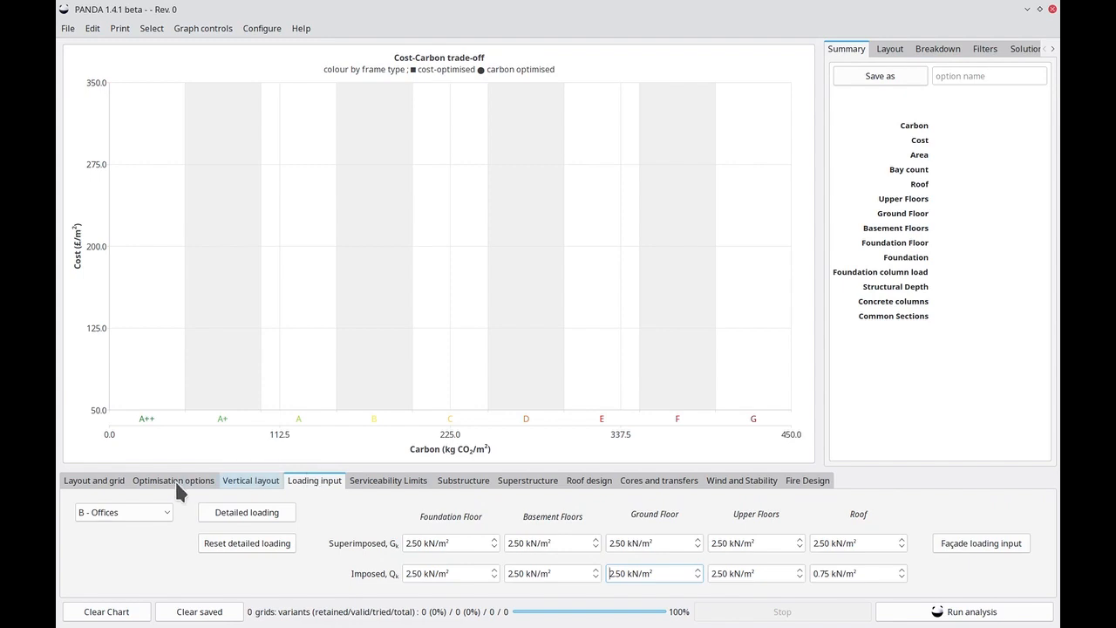
pyautogui.click(143, 511)
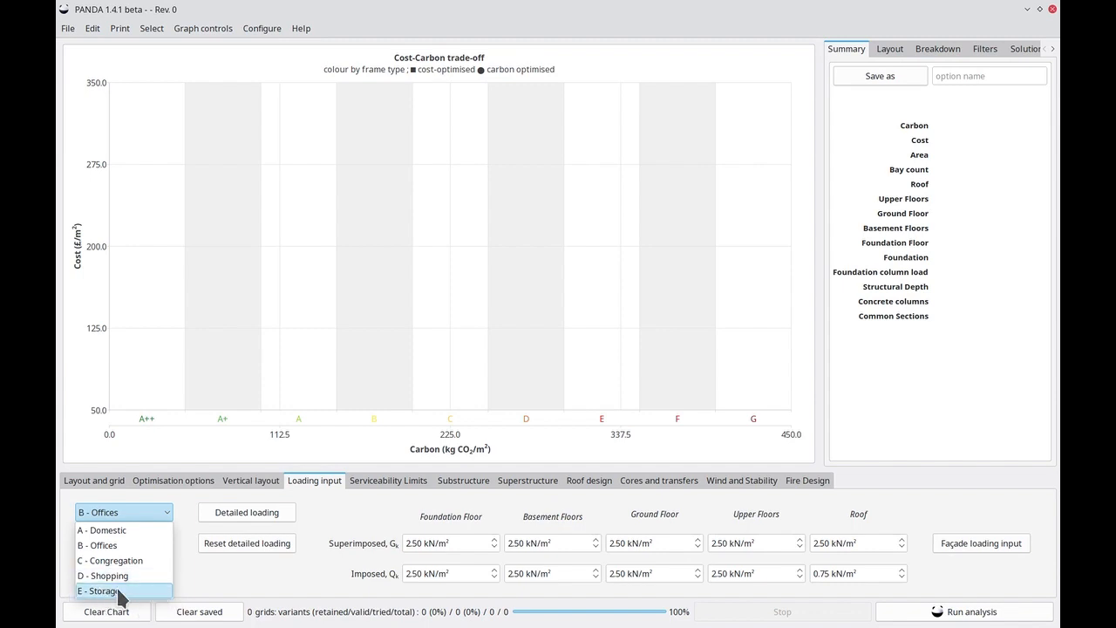
pyautogui.click(218, 589)
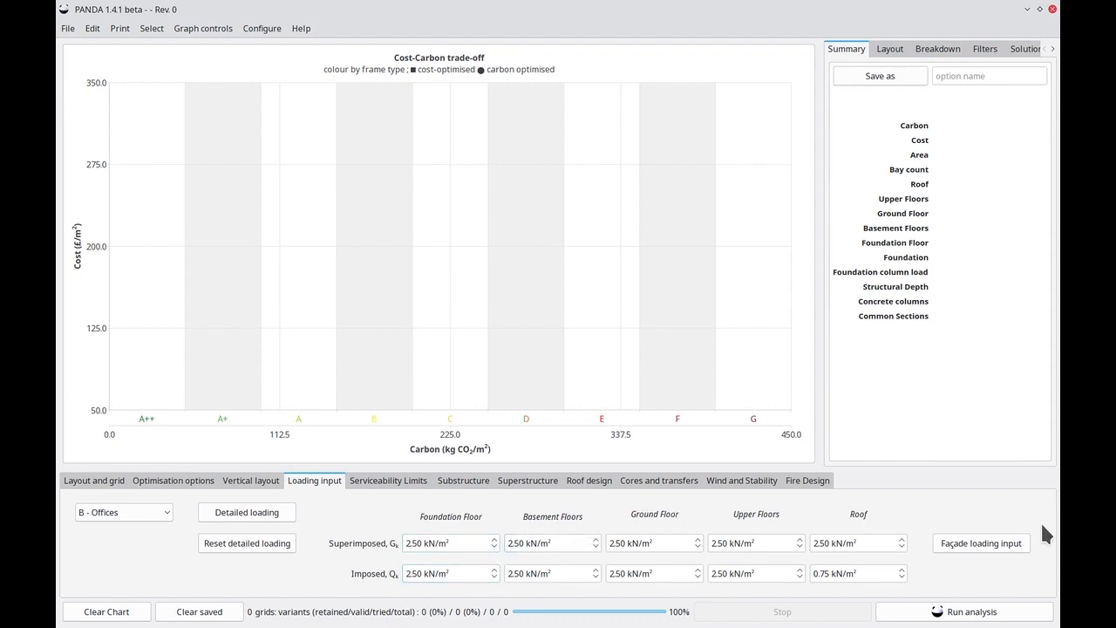
# Inspect the façade load configuration without changing it, and examine the serviceability limits for steel and timber beams
pyautogui.click(966, 541)
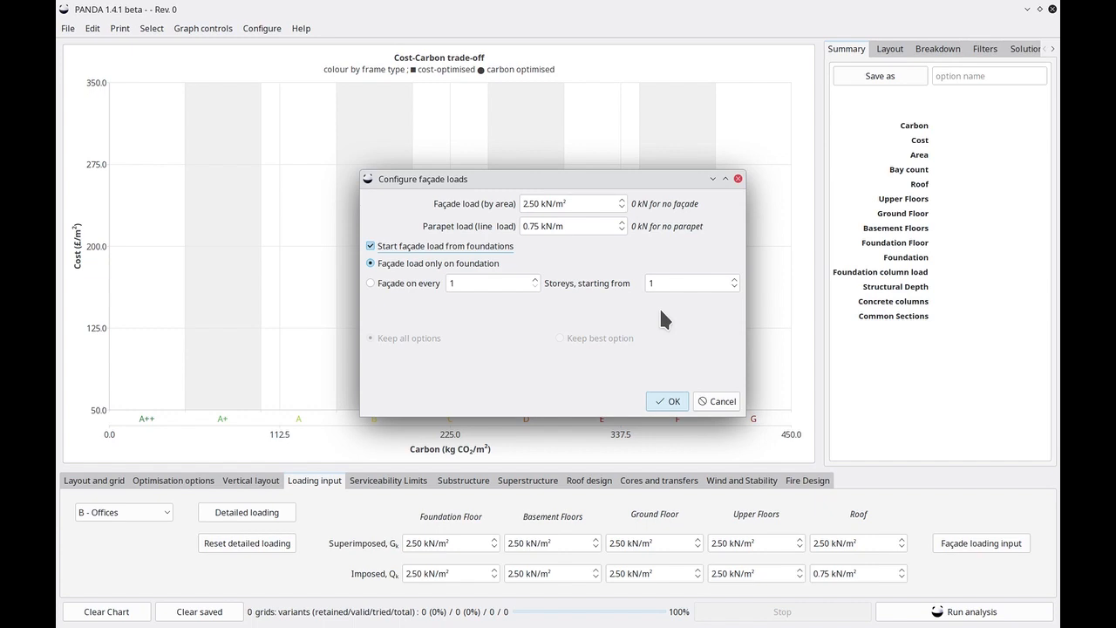
pyautogui.click(719, 402)
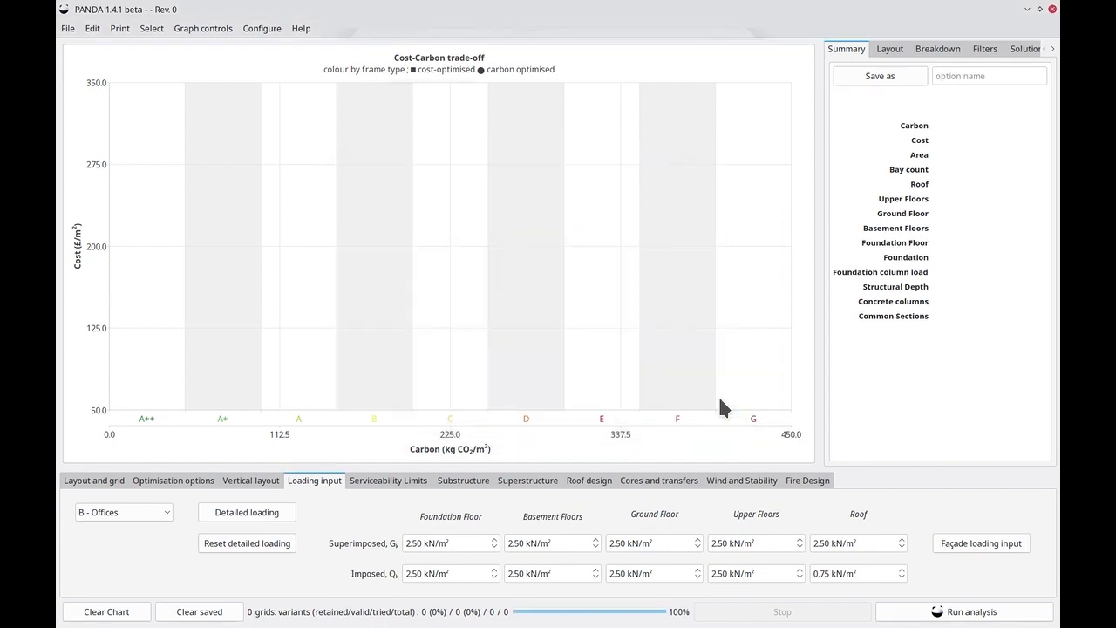
pyautogui.click(386, 481)
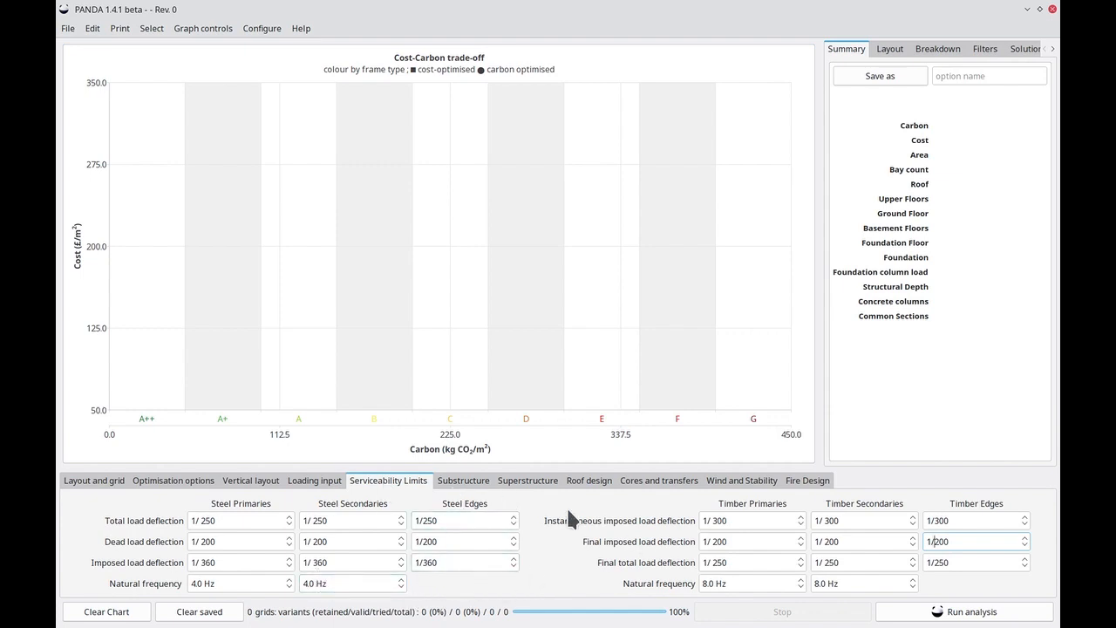
# Review the substructure settings and inspect the foundation floor slab options without changing them
pyautogui.click(463, 480)
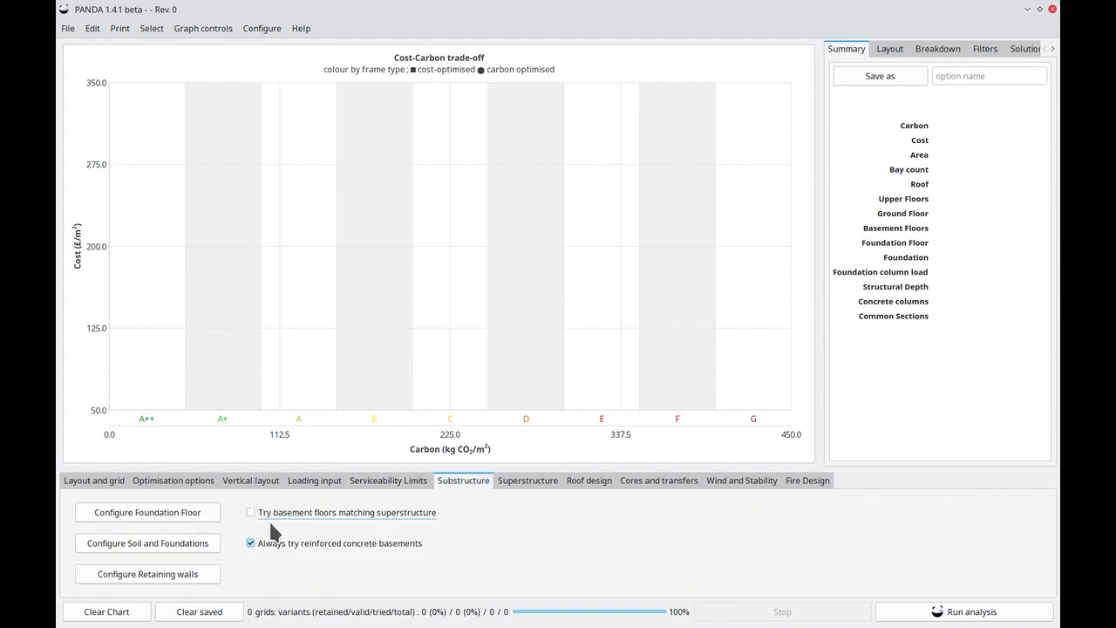
pyautogui.click(186, 516)
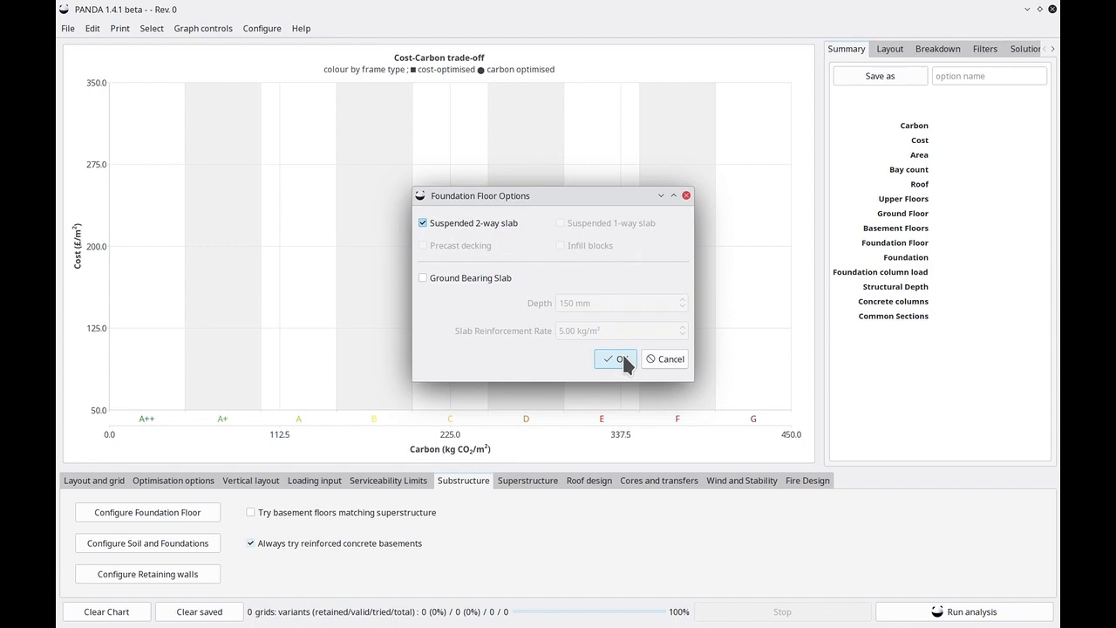
pyautogui.click(653, 359)
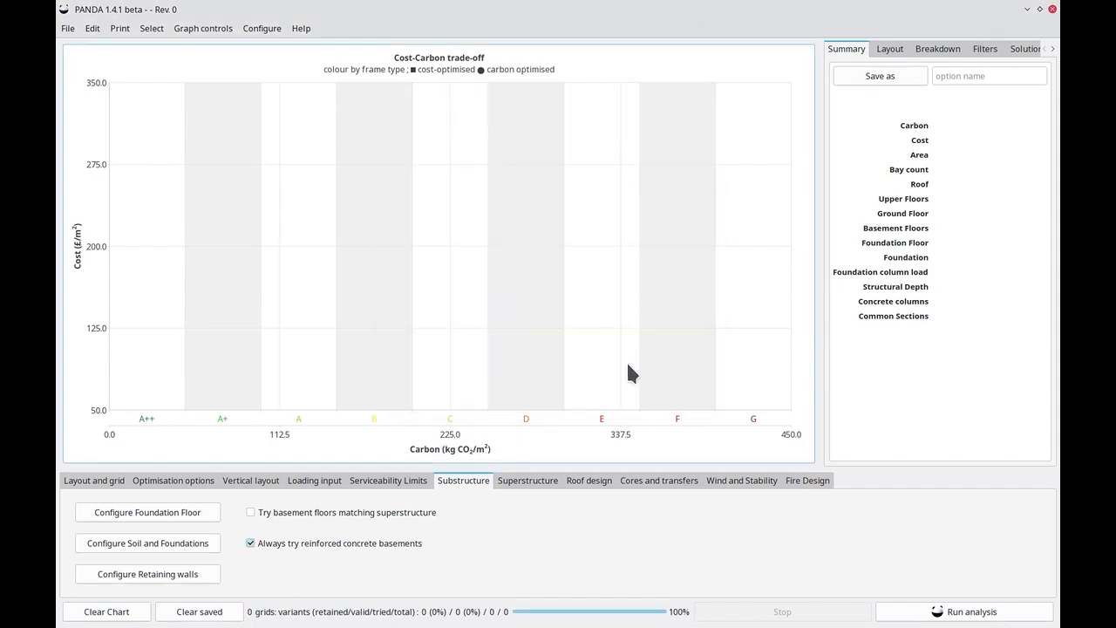
# Examine the soil and foundation design settings, enlarging the dialog to show the whole soil stratum, and close it without changes
pyautogui.click(157, 548)
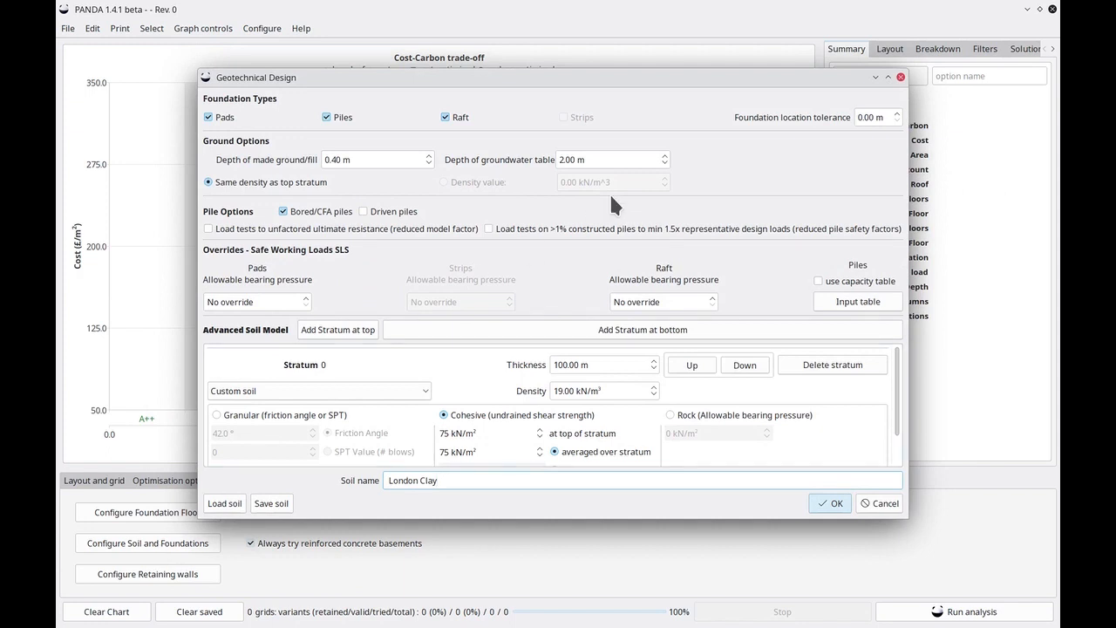
pyautogui.moveTo(906, 521); pyautogui.dragTo(918, 577)
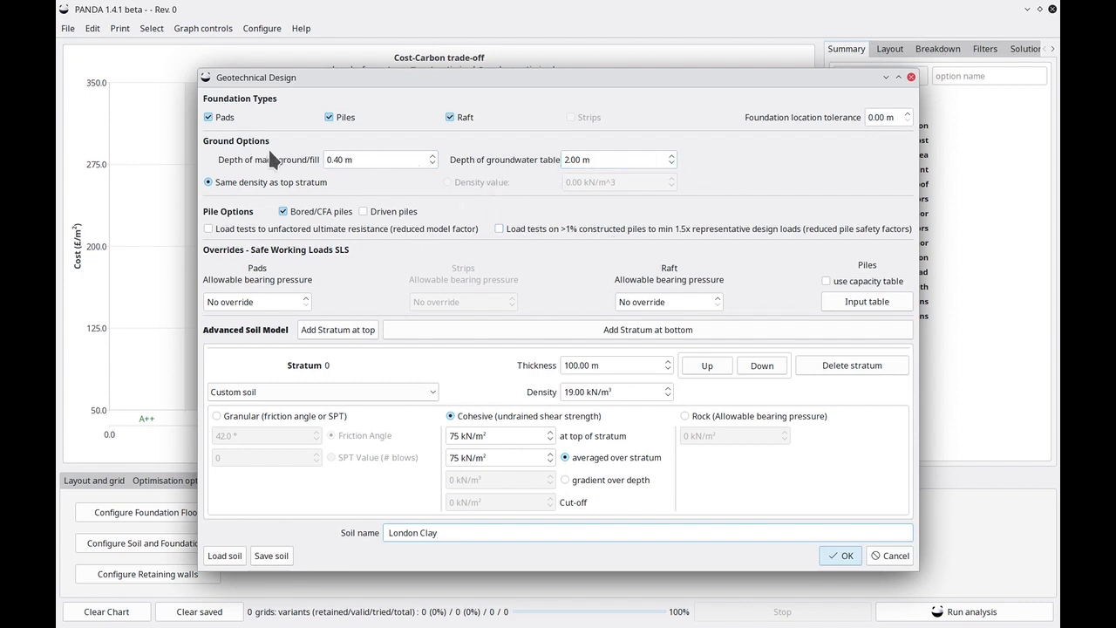
pyautogui.click(891, 556)
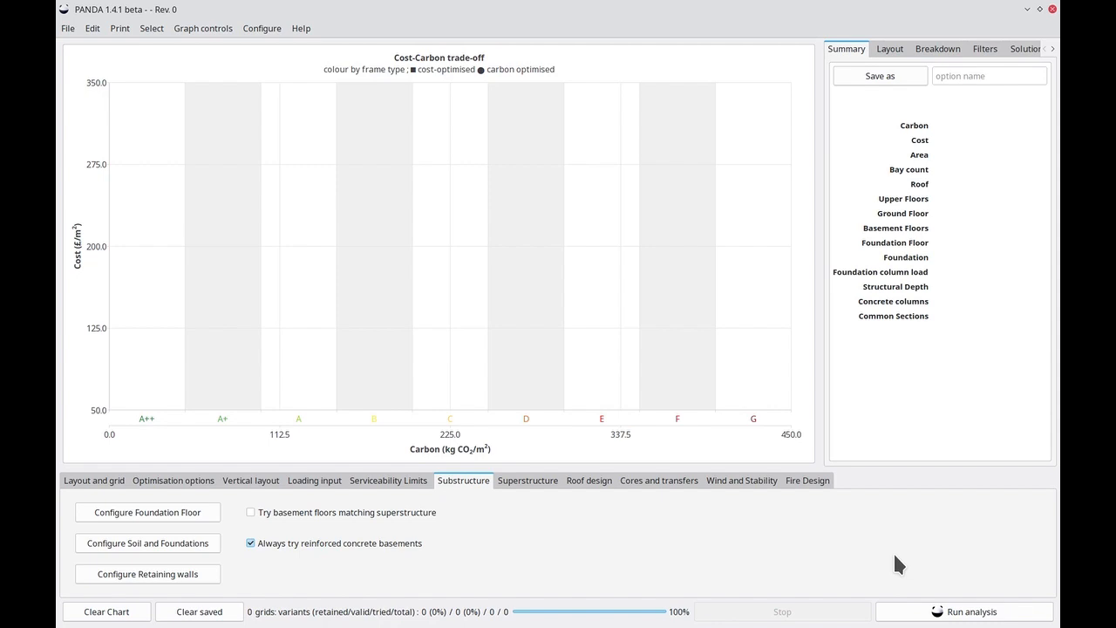
# Review the superstructure frame and slab types, and inspect the list of prefabricated deckings without changing it
pyautogui.click(511, 481)
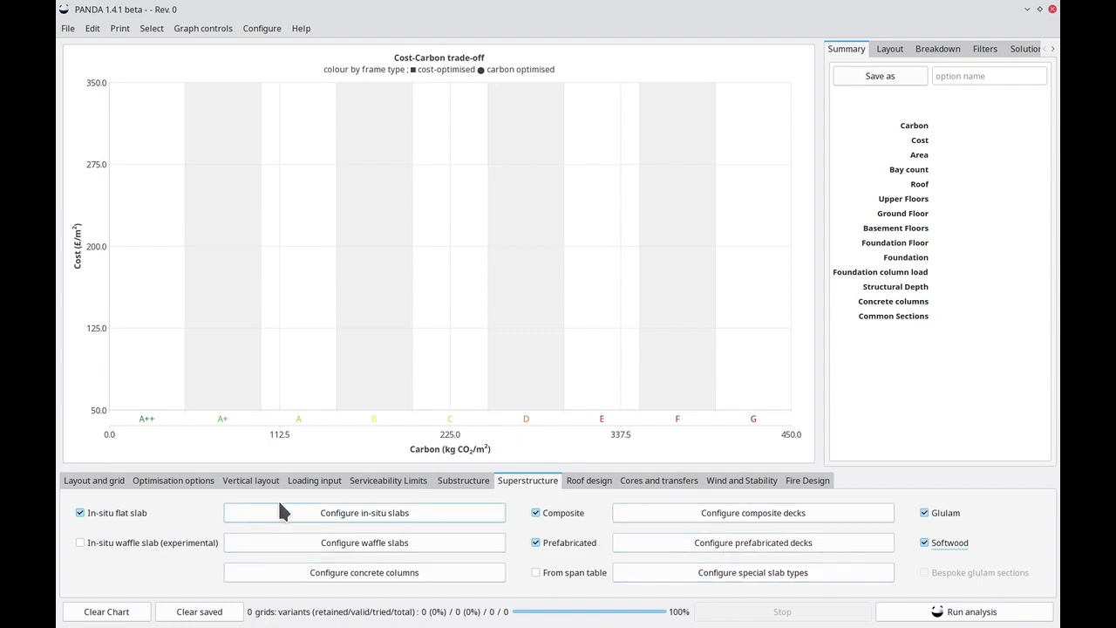
pyautogui.click(700, 548)
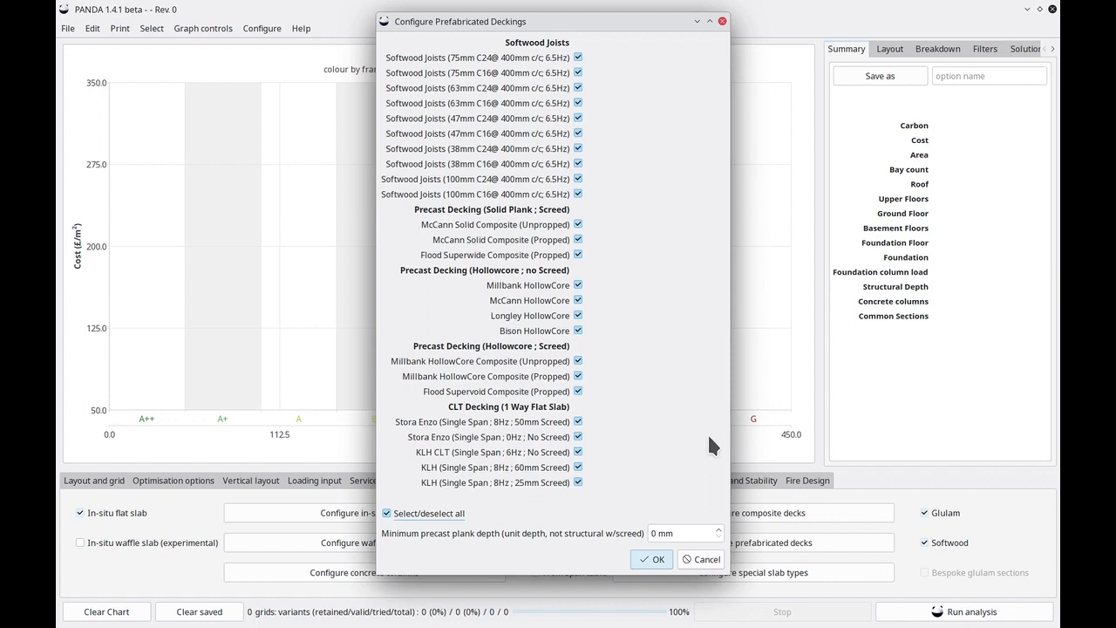
pyautogui.click(723, 564)
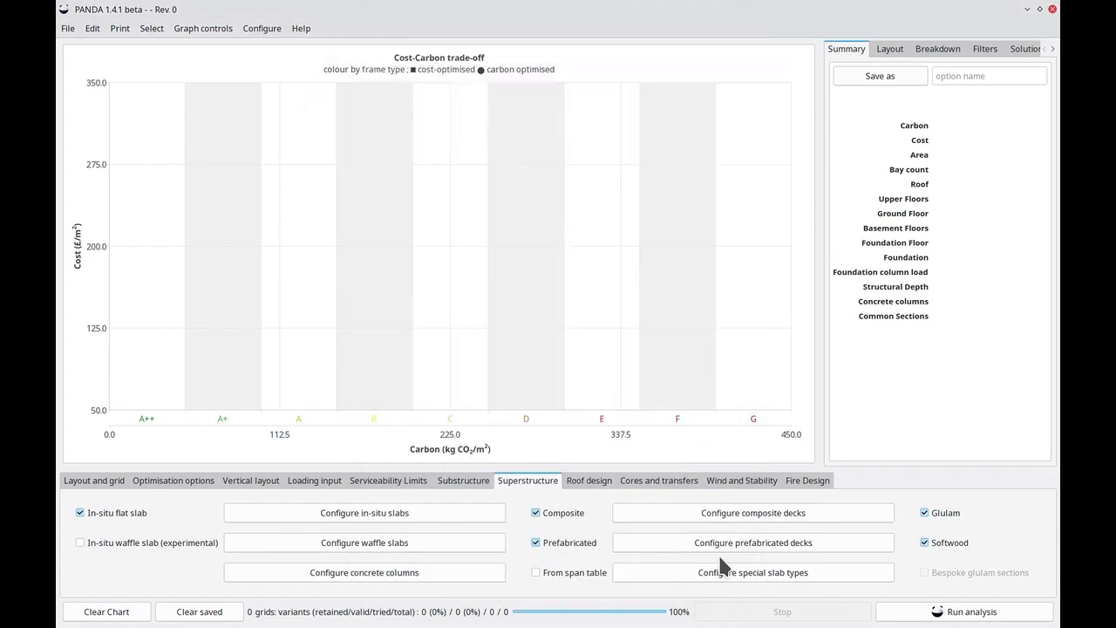
# Review the settings for roof design, cores and transfers, and wind and stability
pyautogui.click(590, 486)
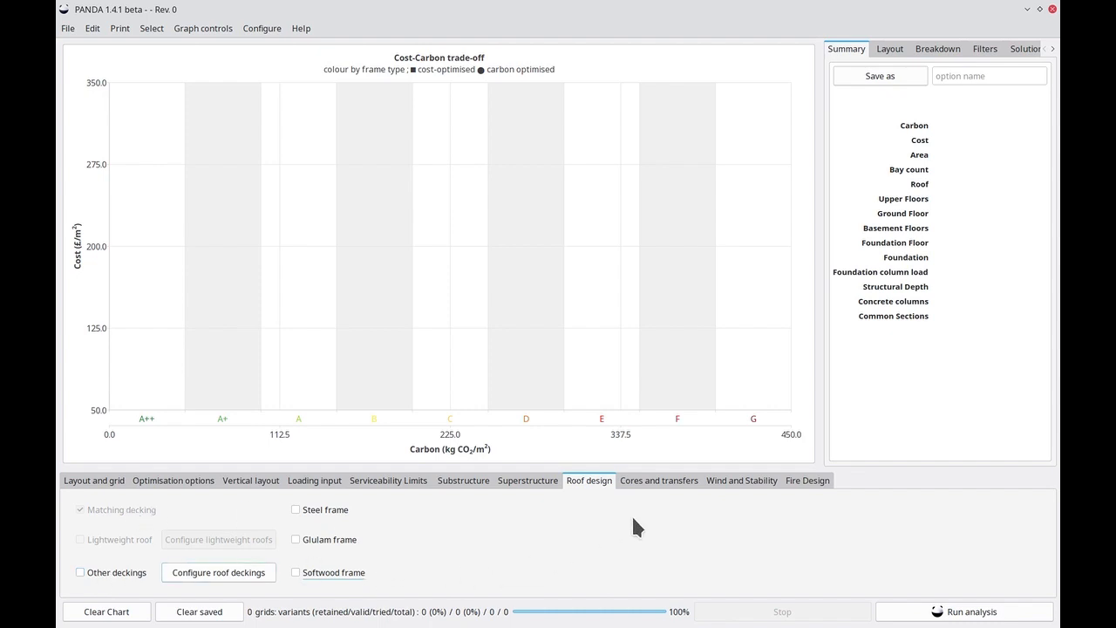
pyautogui.click(667, 481)
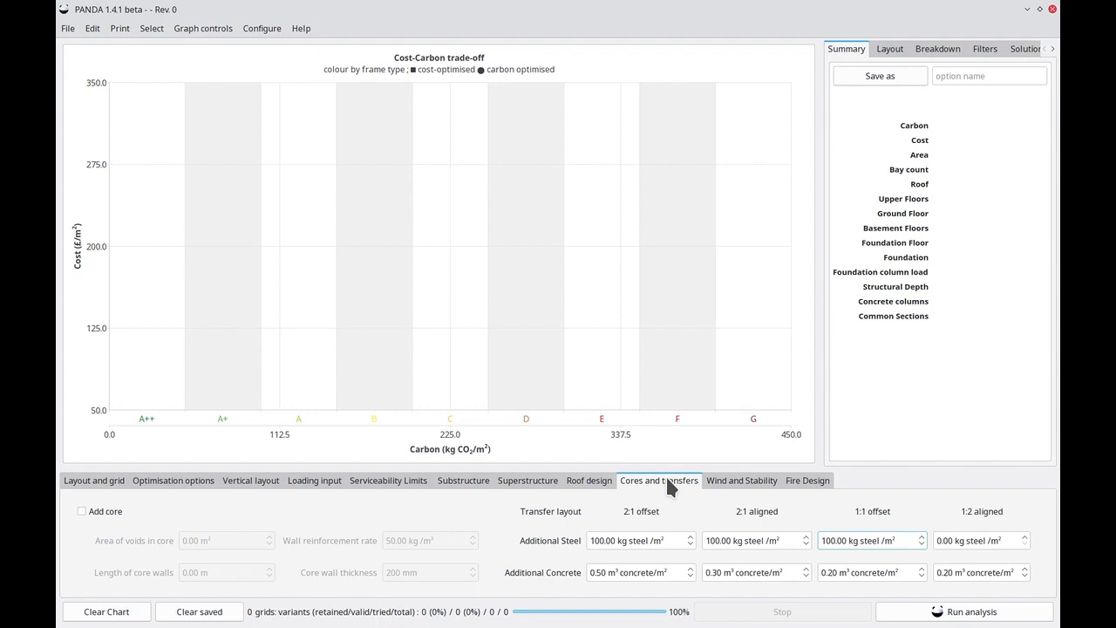
pyautogui.click(737, 488)
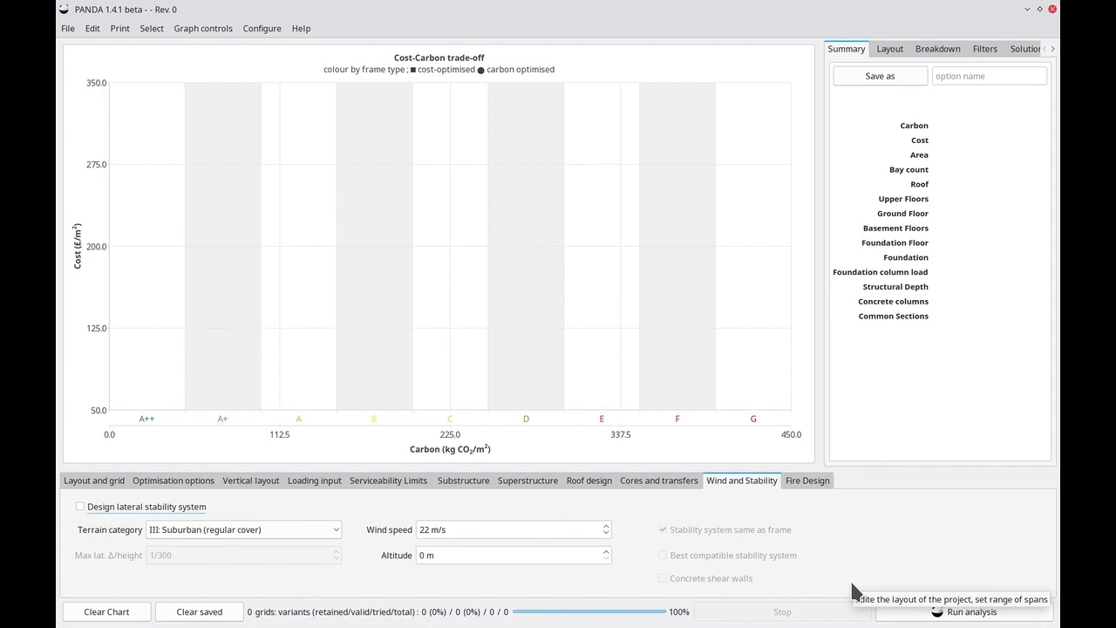
# Review the fire design settings and run the analysis of the building variants
pyautogui.click(806, 483)
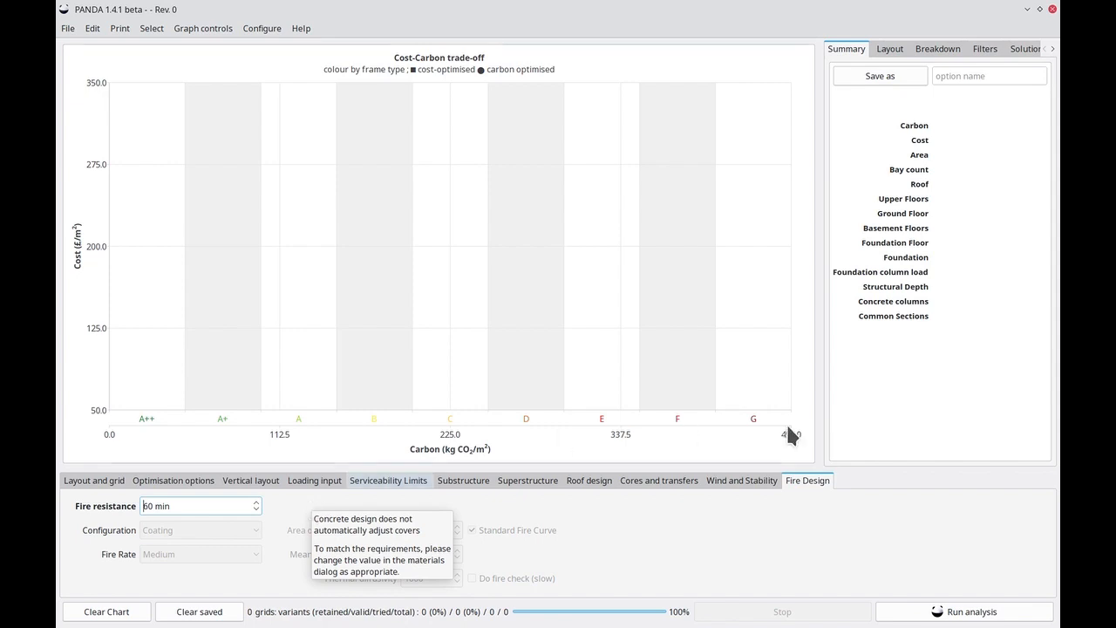
pyautogui.click(949, 614)
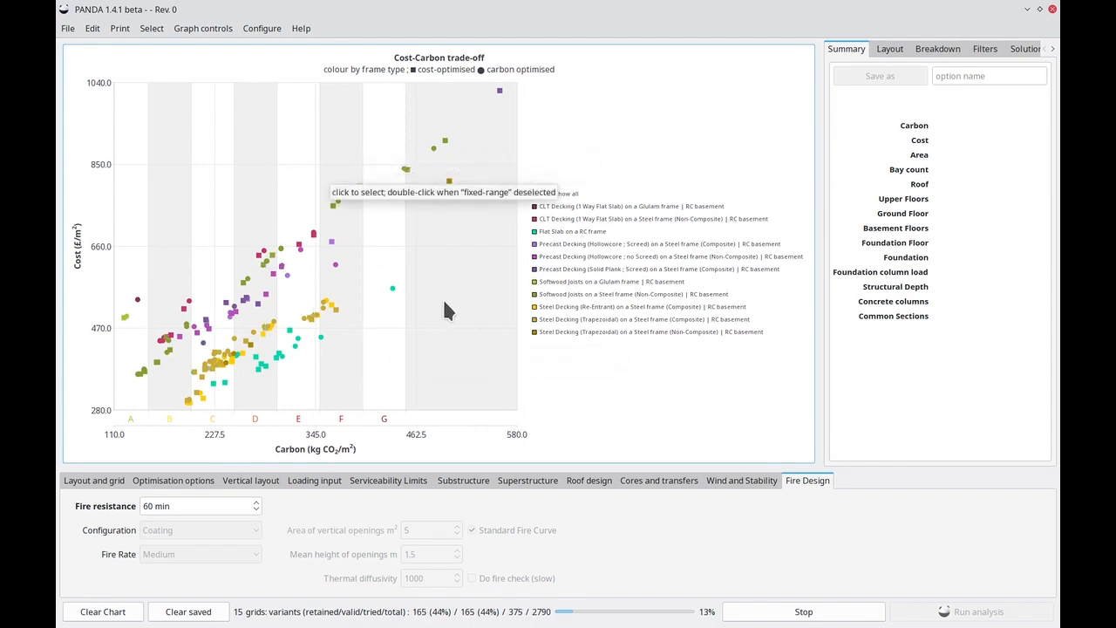
# Review the LCA parameters for concrete, steel, timber and other materials, and close them without changes
pyautogui.click(257, 34)
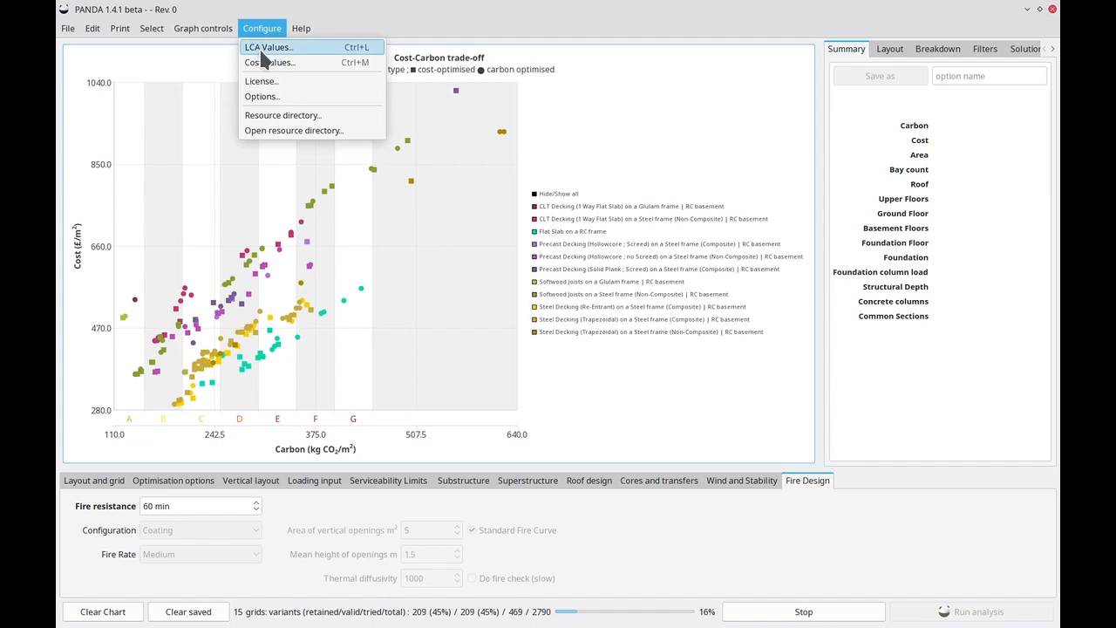
pyautogui.click(259, 49)
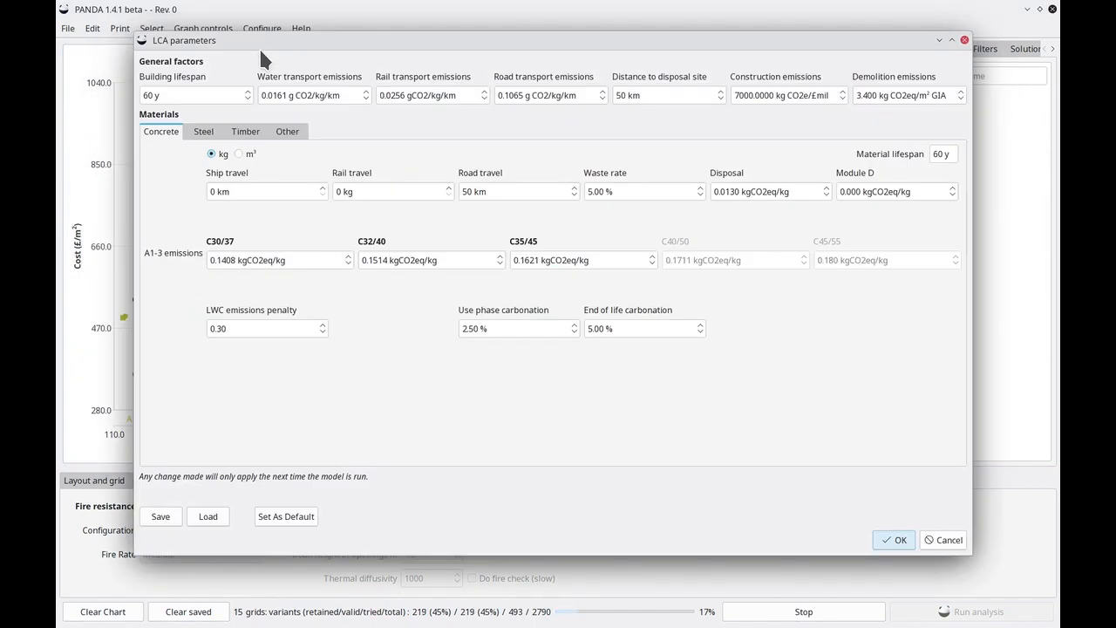
pyautogui.click(204, 132)
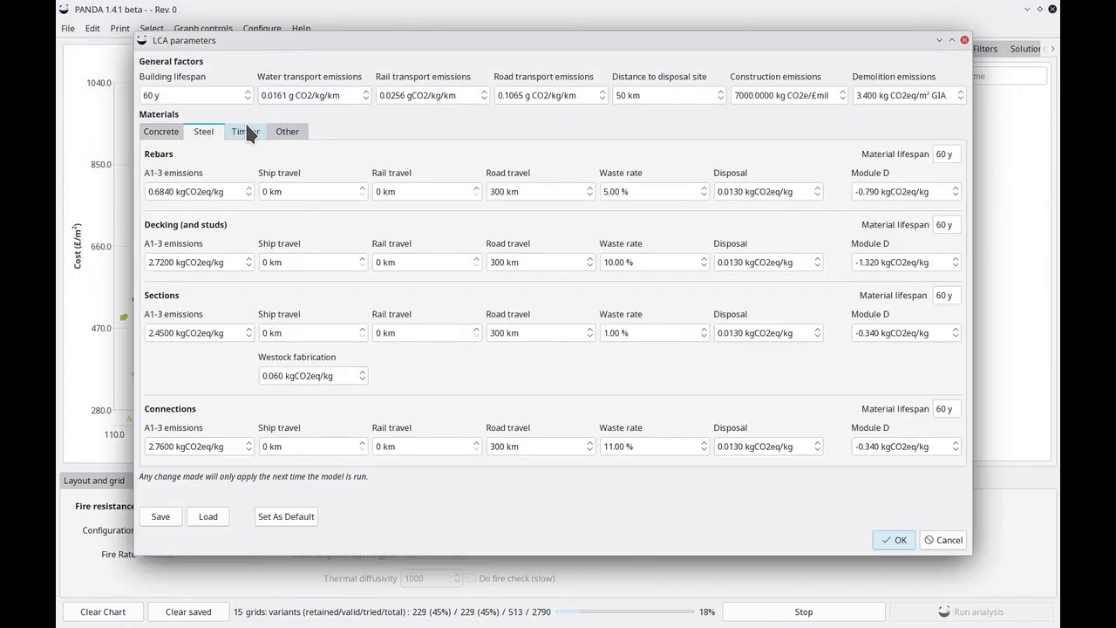
pyautogui.click(246, 133)
pyautogui.click(290, 132)
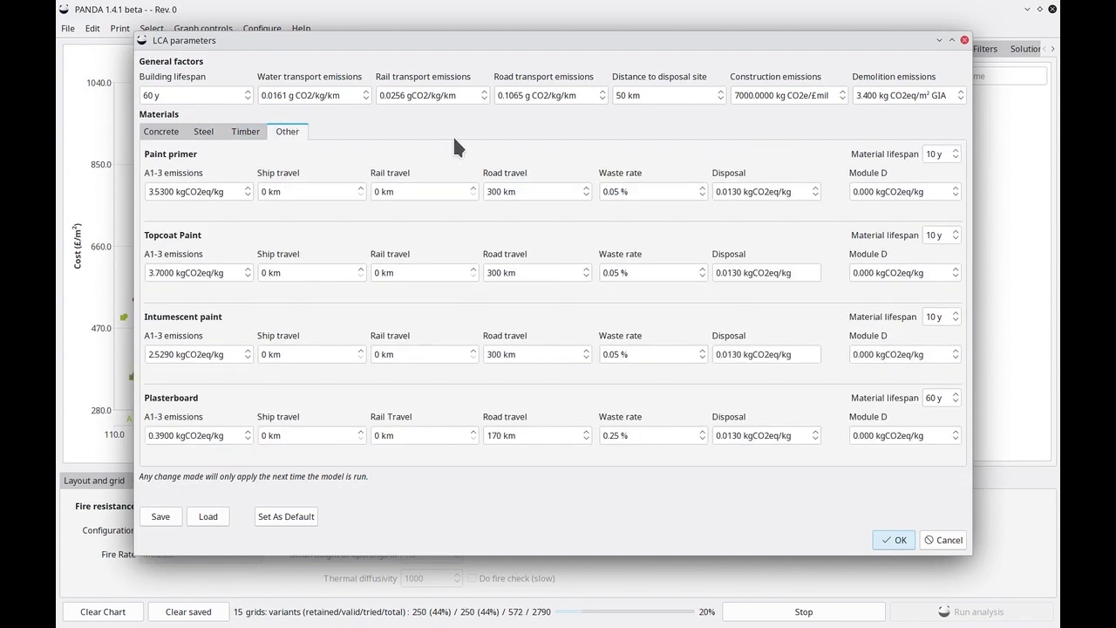
pyautogui.click(161, 132)
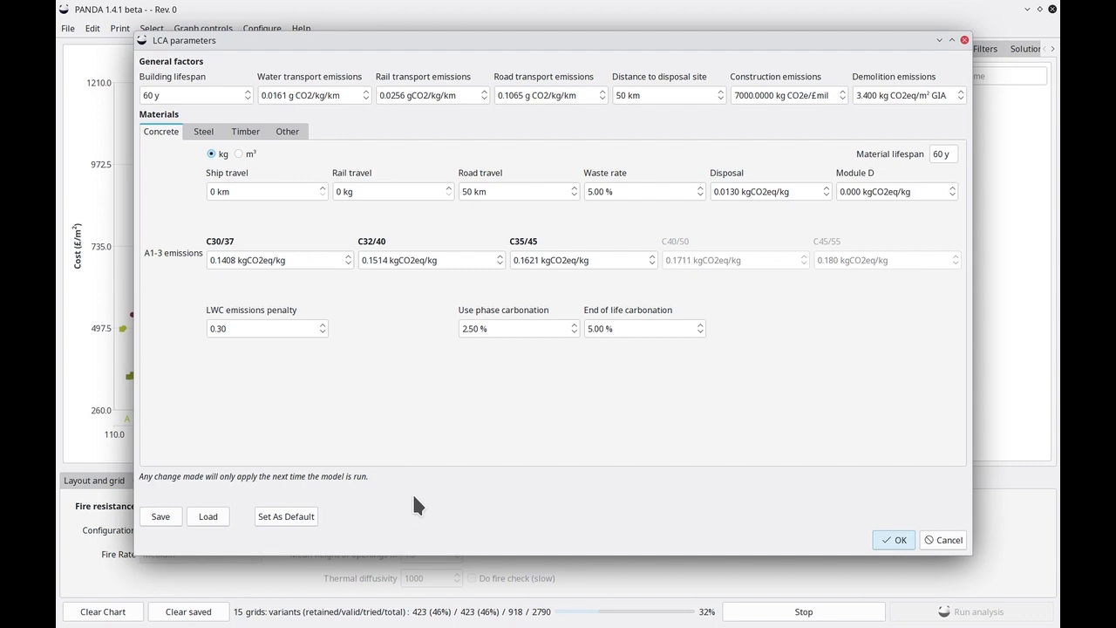
pyautogui.click(955, 545)
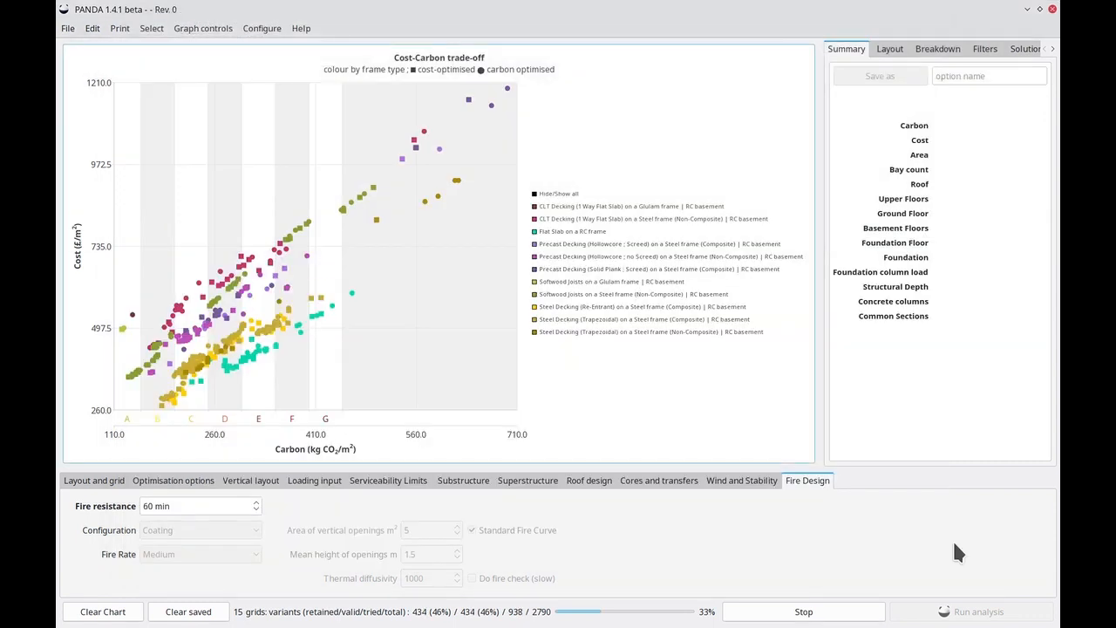
# Review the cost values for beams, concrete, deckings and substructure, and close them without changes
pyautogui.click(261, 29)
pyautogui.click(275, 65)
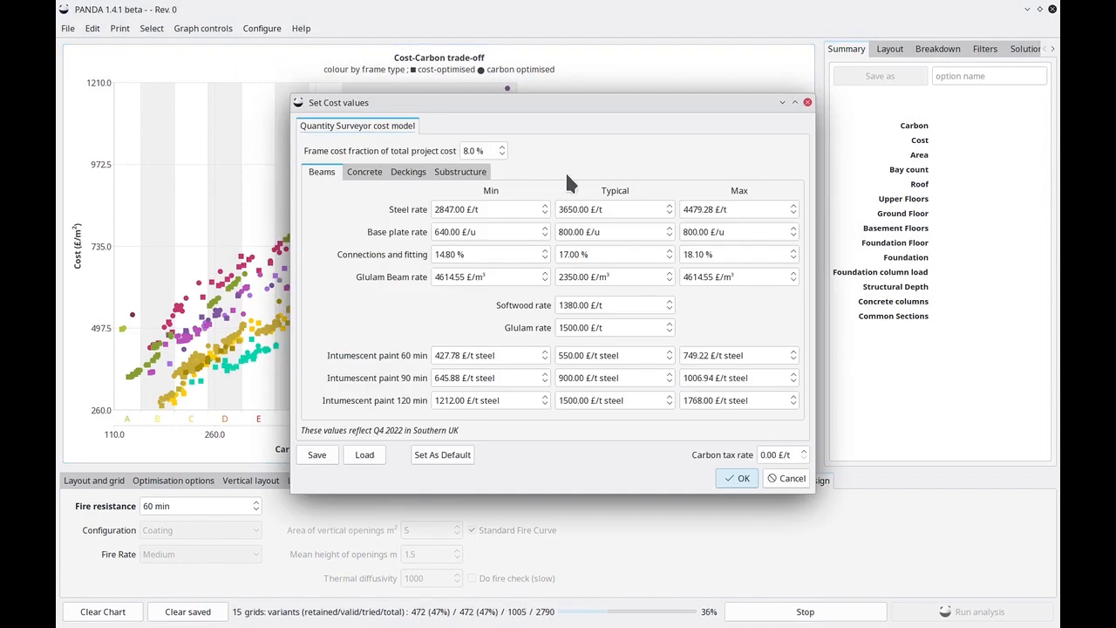
pyautogui.click(360, 173)
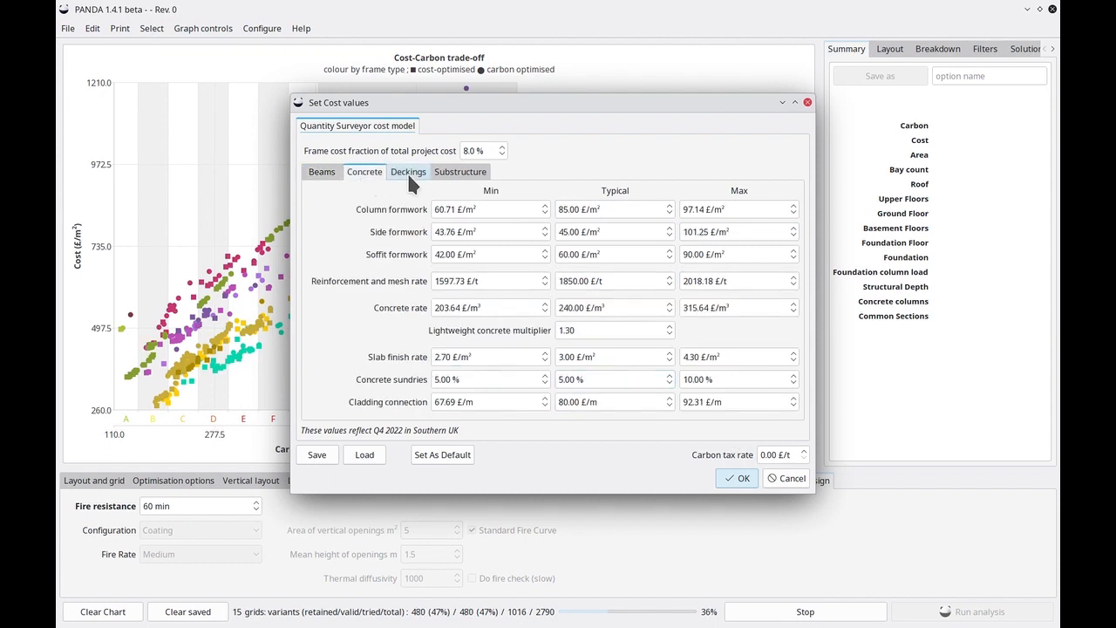
pyautogui.click(410, 172)
pyautogui.click(457, 173)
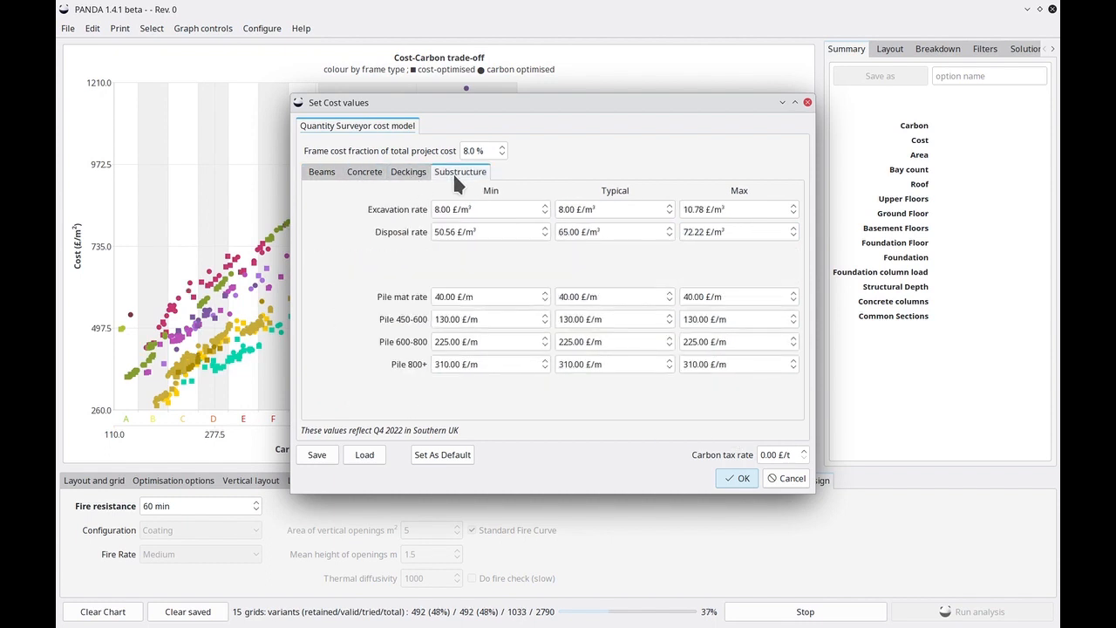
pyautogui.click(321, 173)
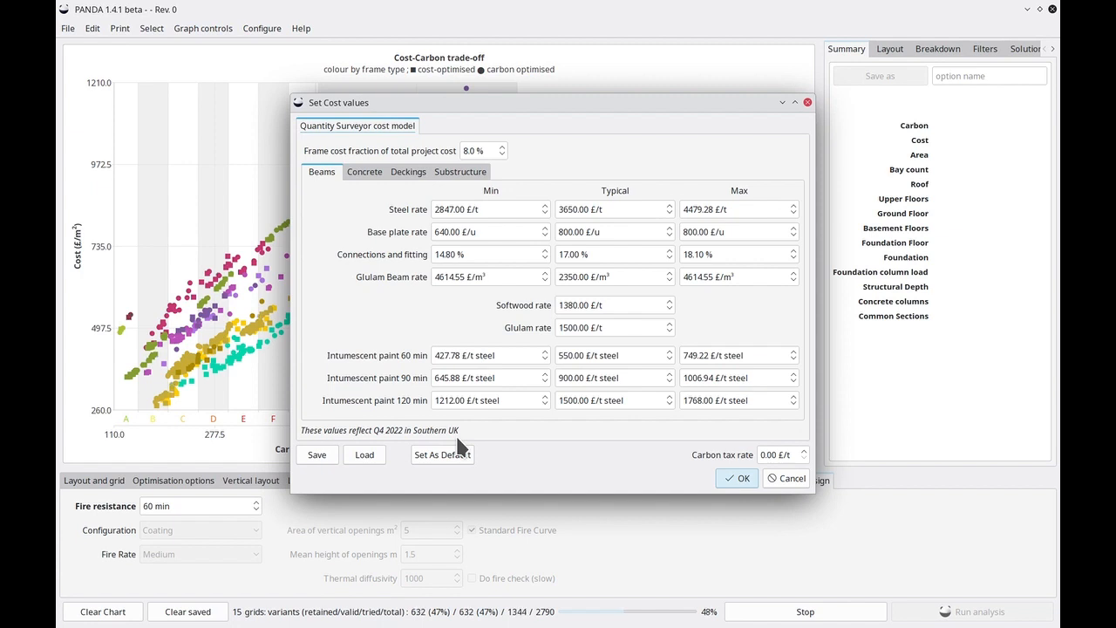
pyautogui.click(791, 478)
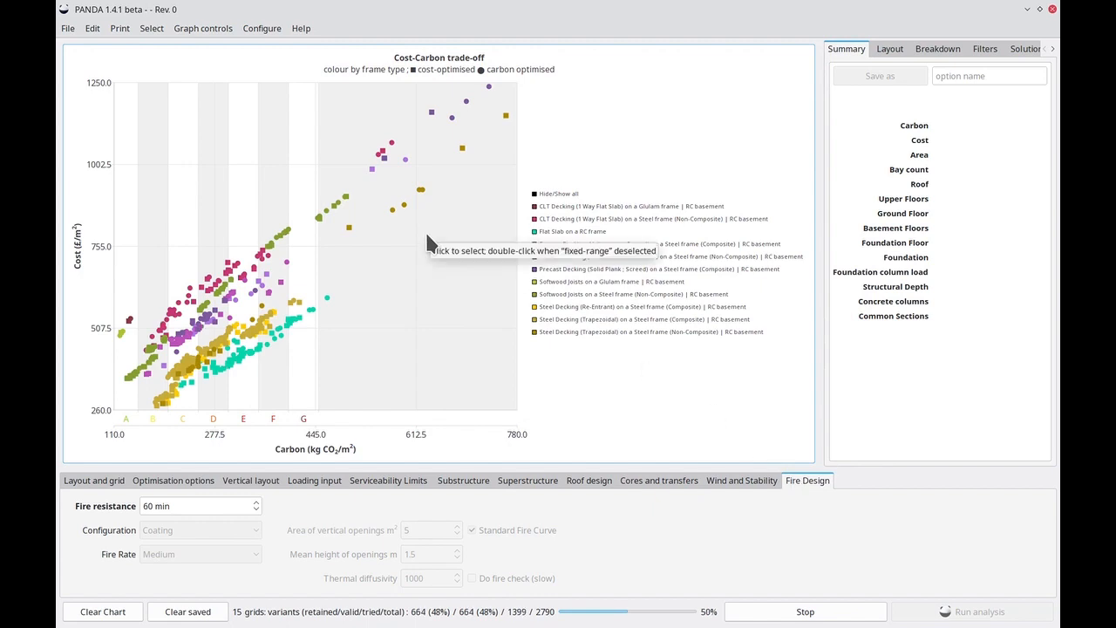
# Select a hollowcore precast decking solution on the chart, widen its results area, and examine its summary, layout plan and elevation
pyautogui.click(179, 343)
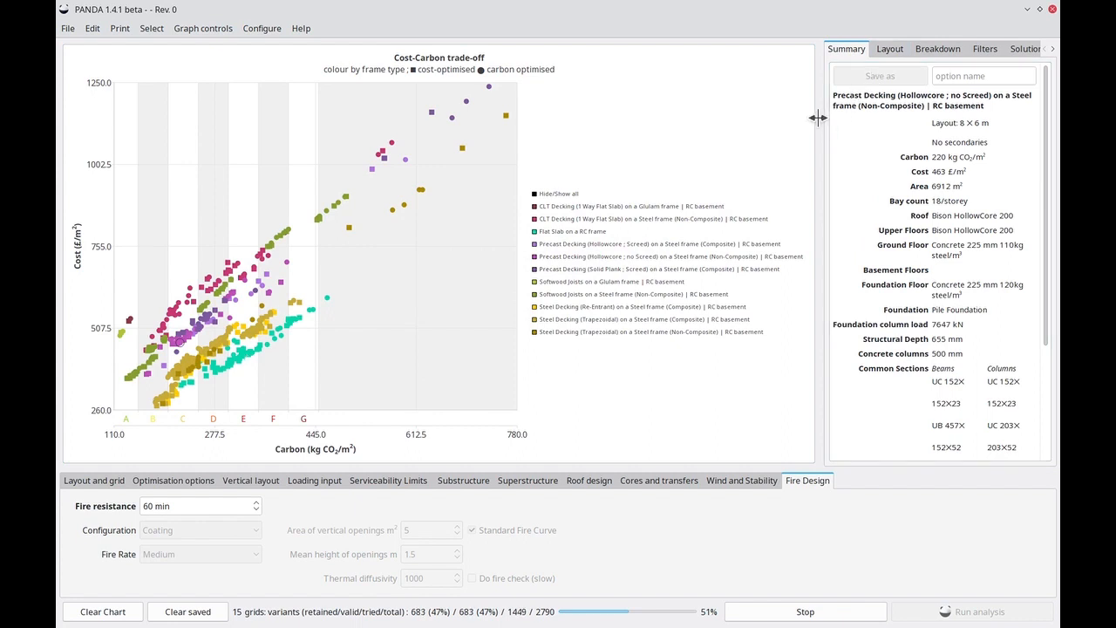
pyautogui.moveTo(817, 118); pyautogui.dragTo(760, 117)
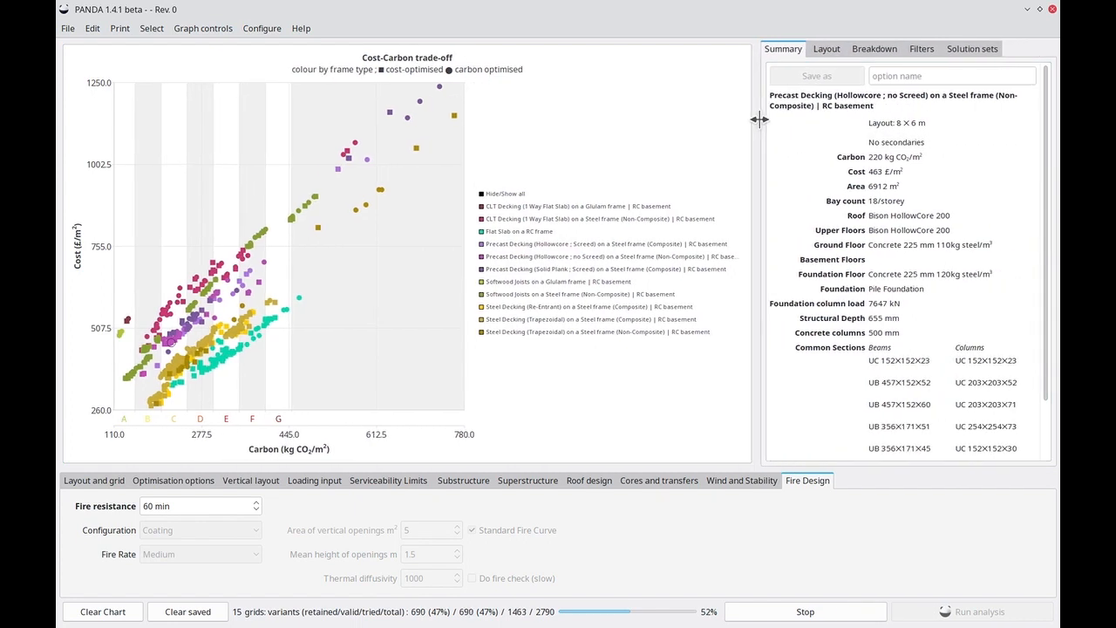
pyautogui.click(830, 51)
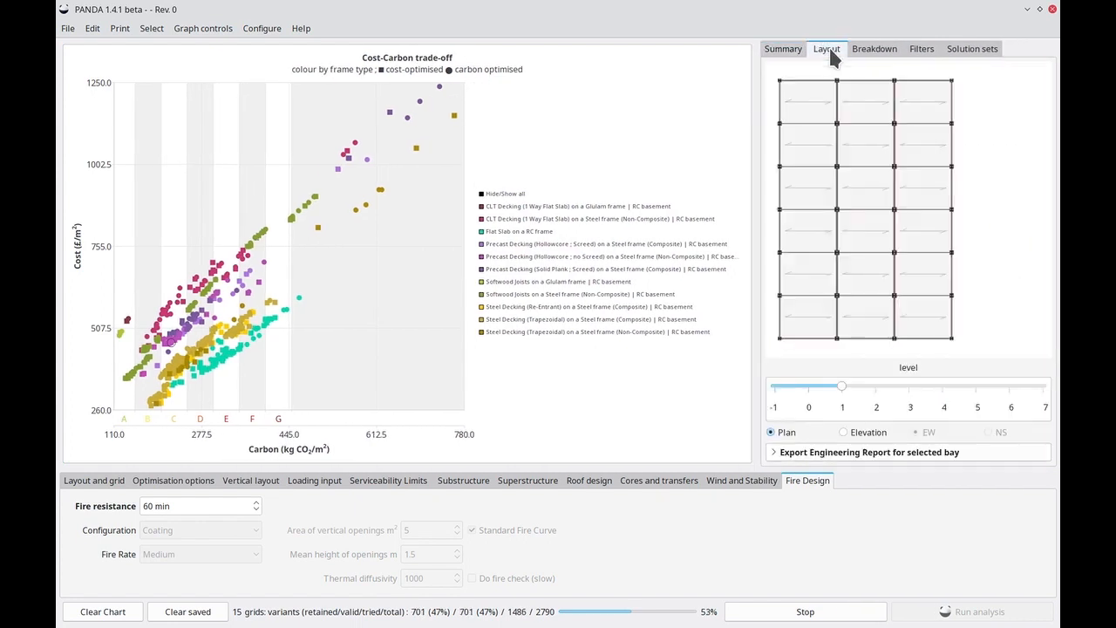
pyautogui.click(869, 438)
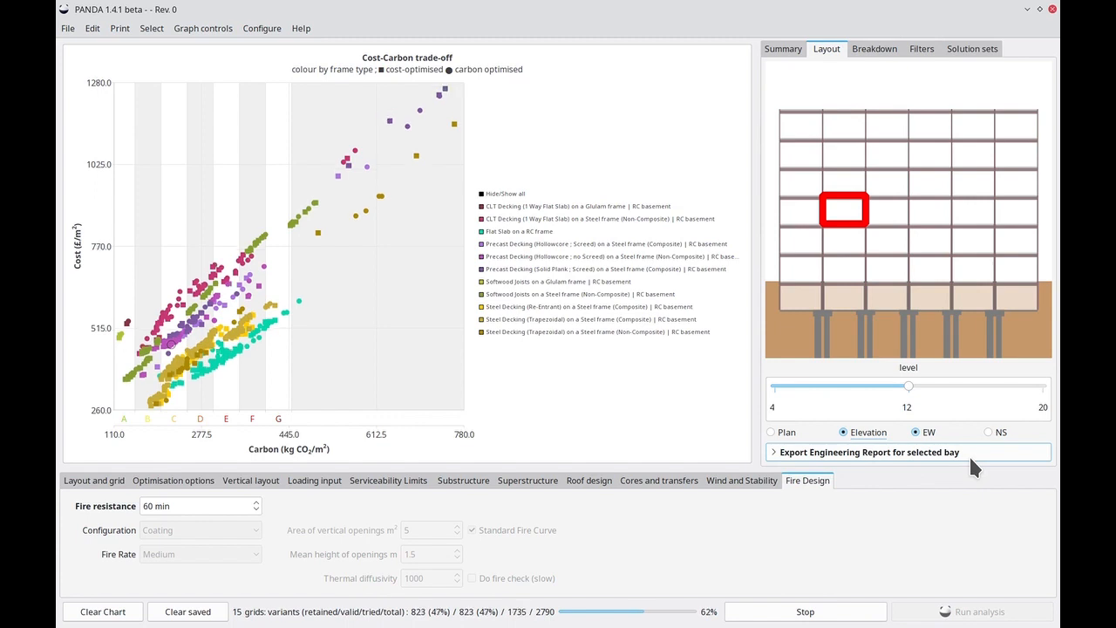
# Examine the cost and carbon breakdown by structural element and by material and operation, comparing several solutions on the chart
pyautogui.click(880, 50)
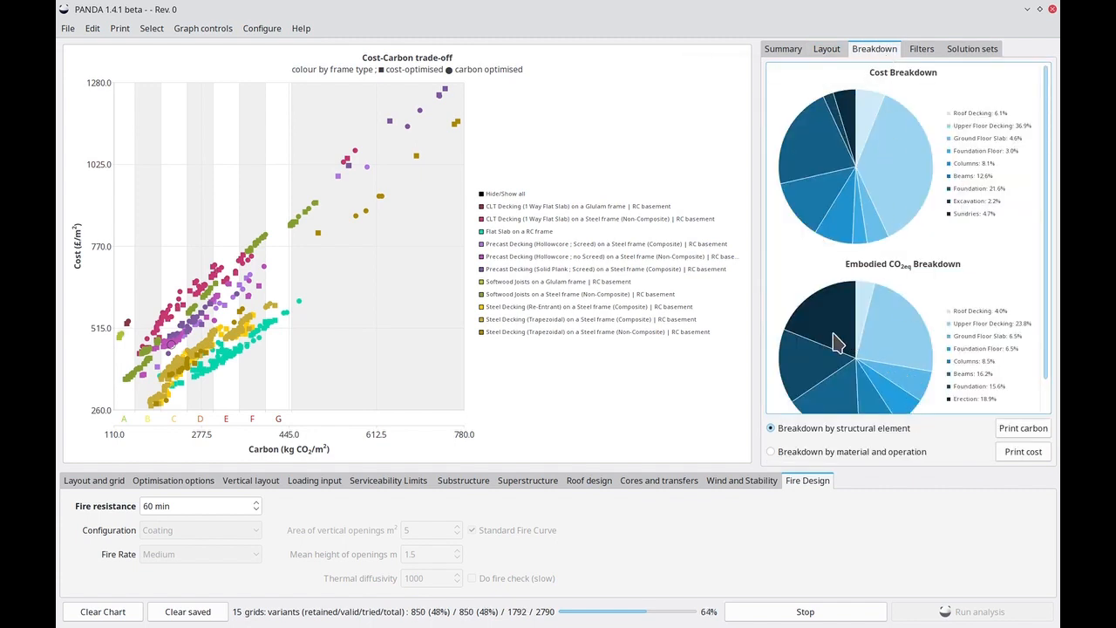
pyautogui.click(823, 452)
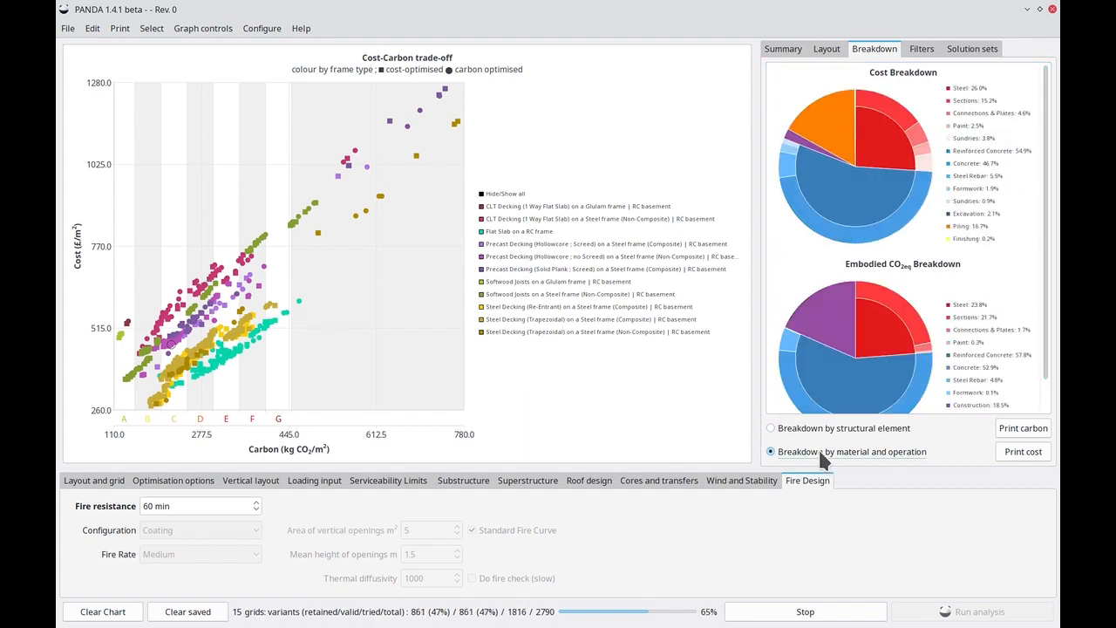
pyautogui.click(162, 321)
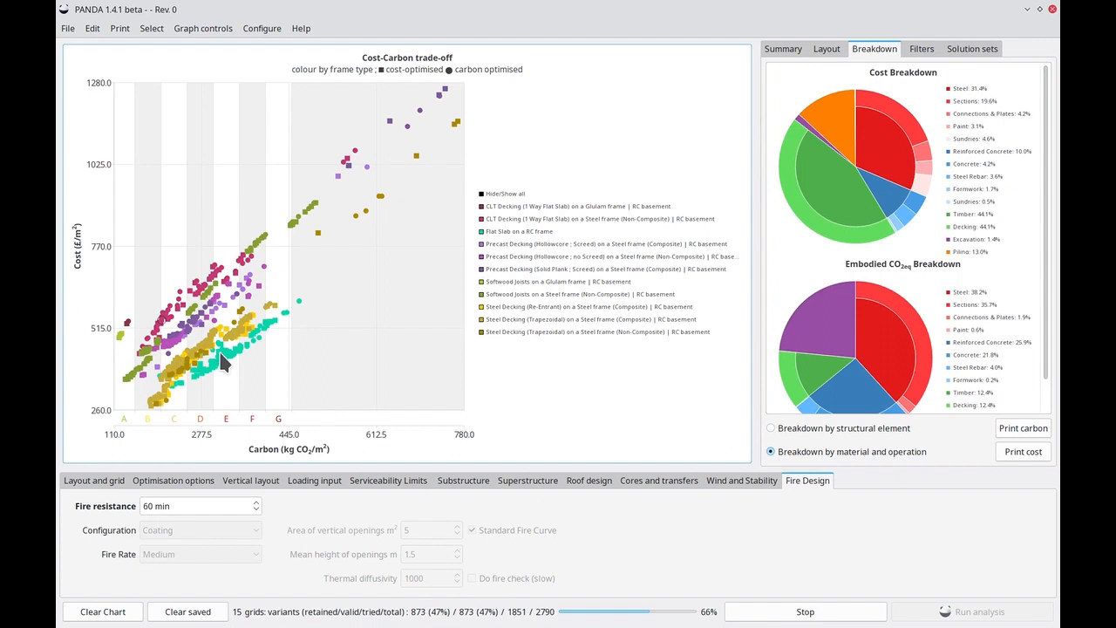
pyautogui.click(223, 370)
pyautogui.click(202, 345)
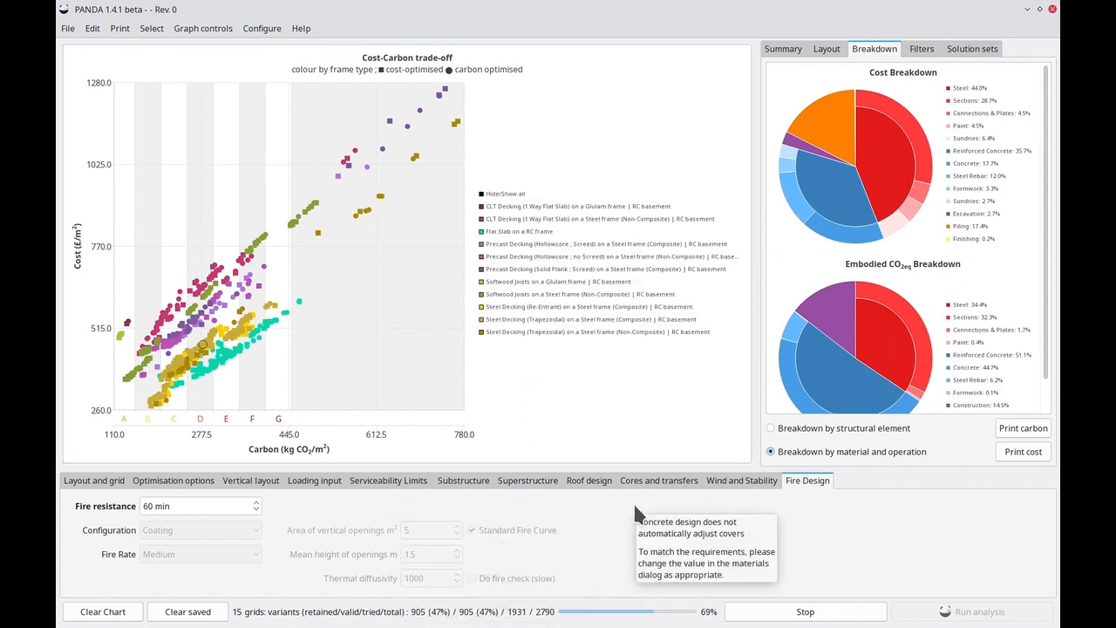
# Review the result filters, including the deck systems filter without changing it, and view the solution set options
pyautogui.click(930, 52)
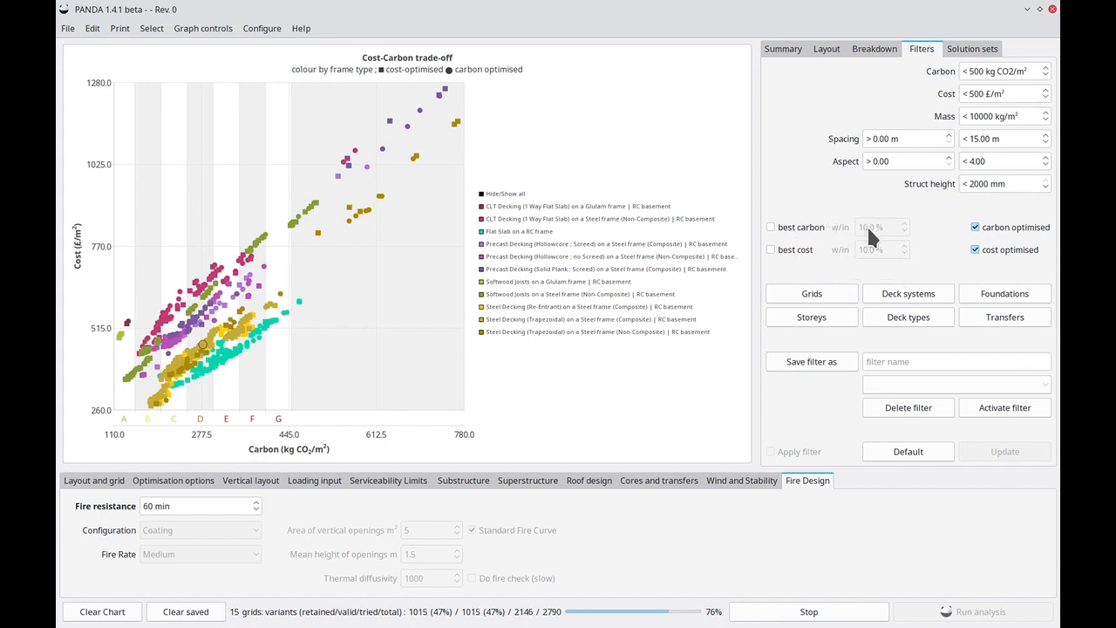
pyautogui.click(915, 301)
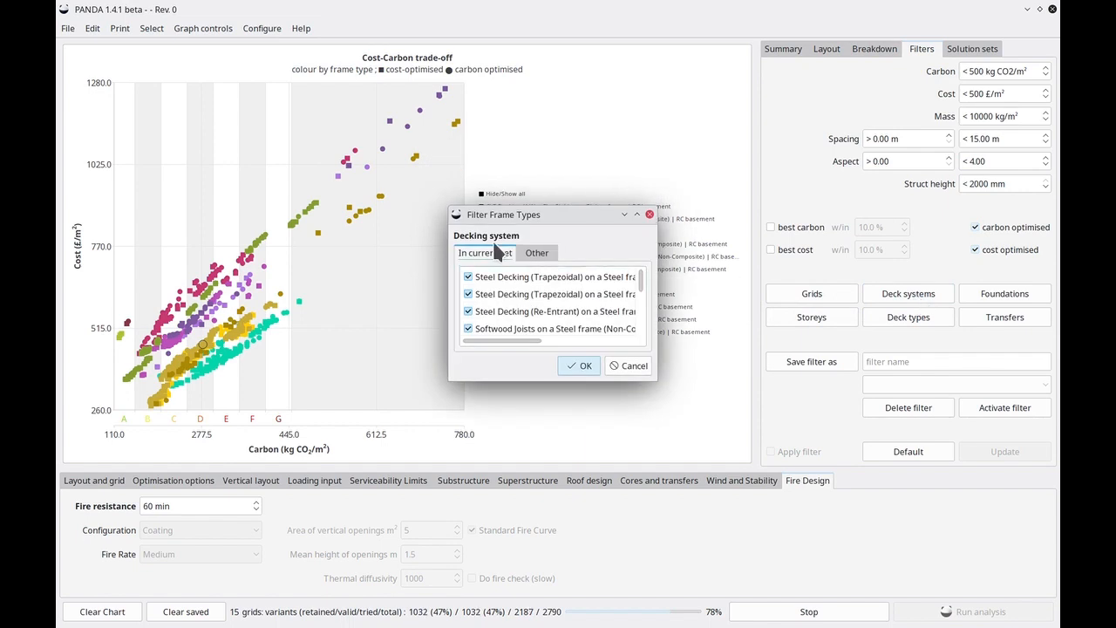
pyautogui.click(649, 213)
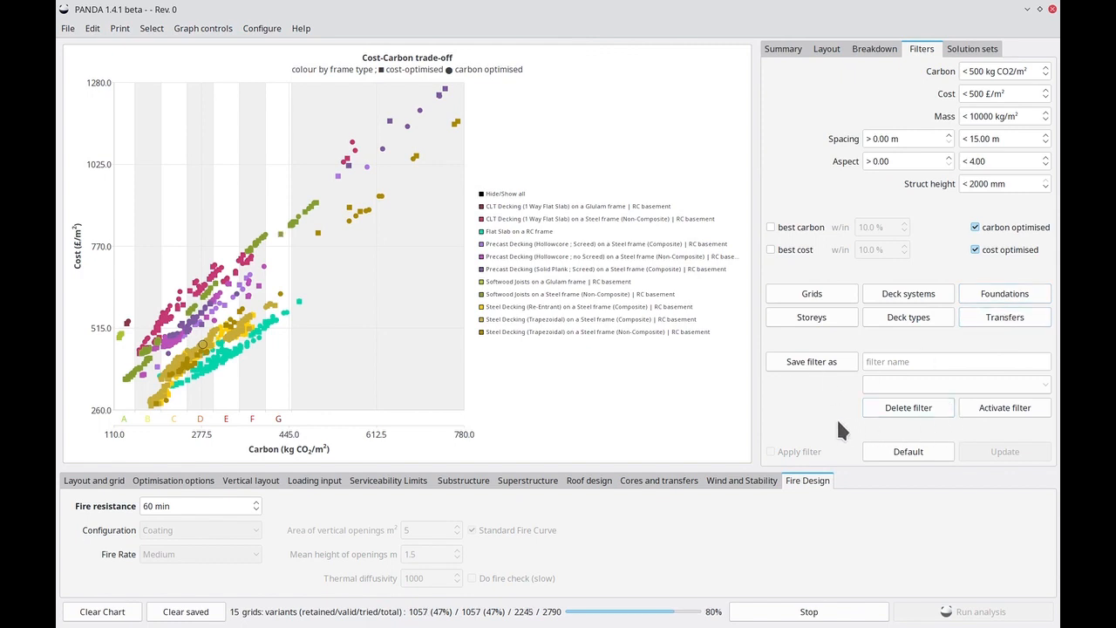
pyautogui.click(973, 51)
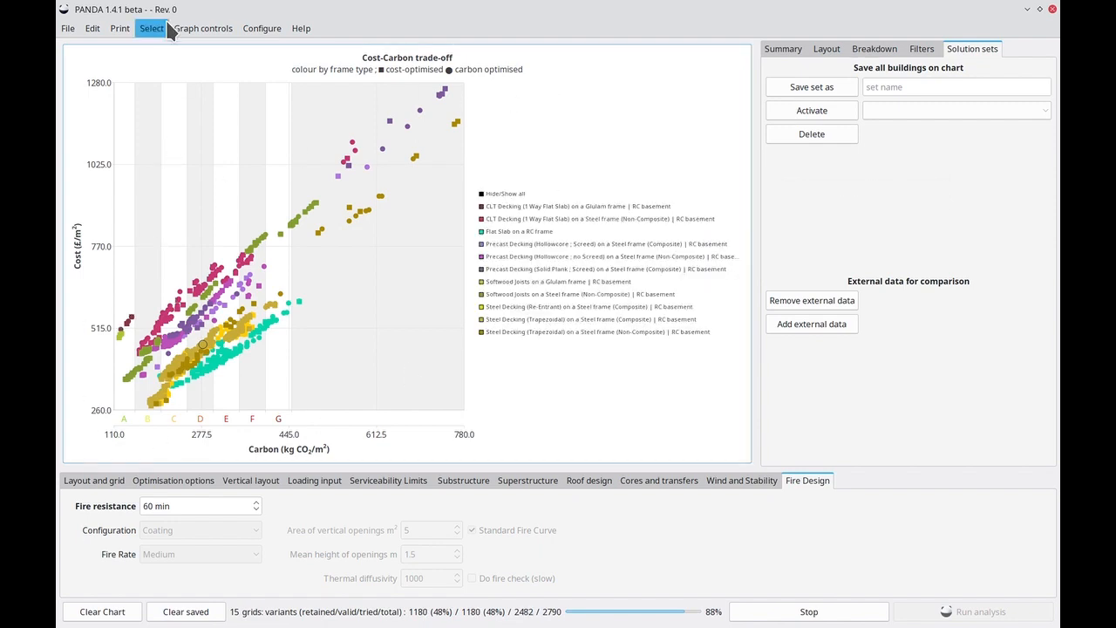
# Examine the cost-carbon chart categorised by maximum column spacing and by structural zone depth
pyautogui.click(194, 30)
pyautogui.moveTo(197, 84)
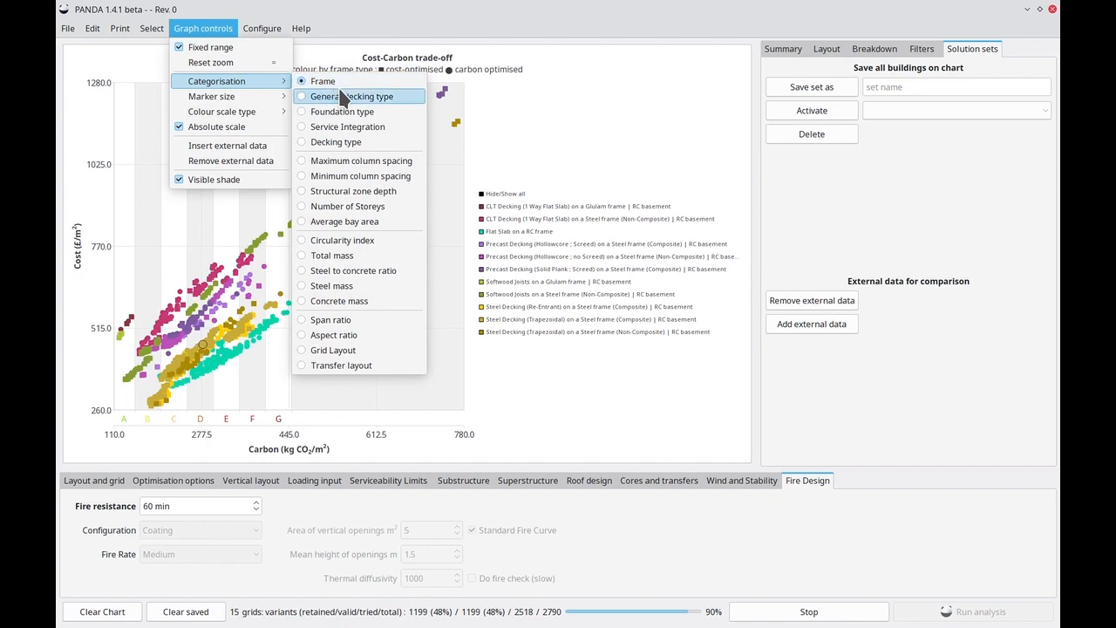
pyautogui.click(356, 161)
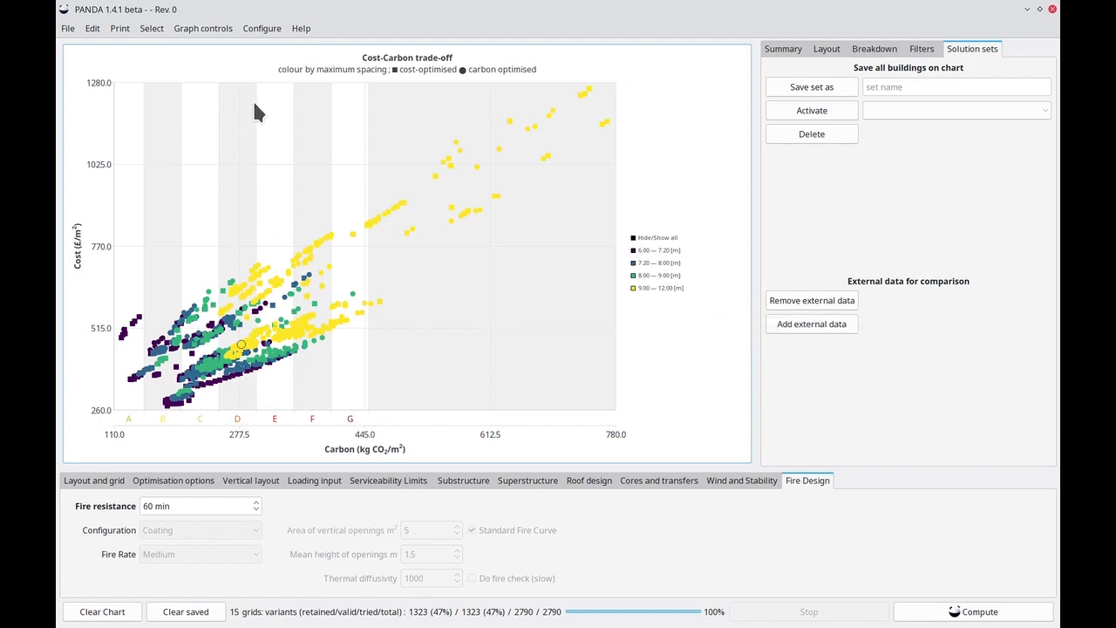
pyautogui.click(217, 32)
pyautogui.moveTo(234, 81)
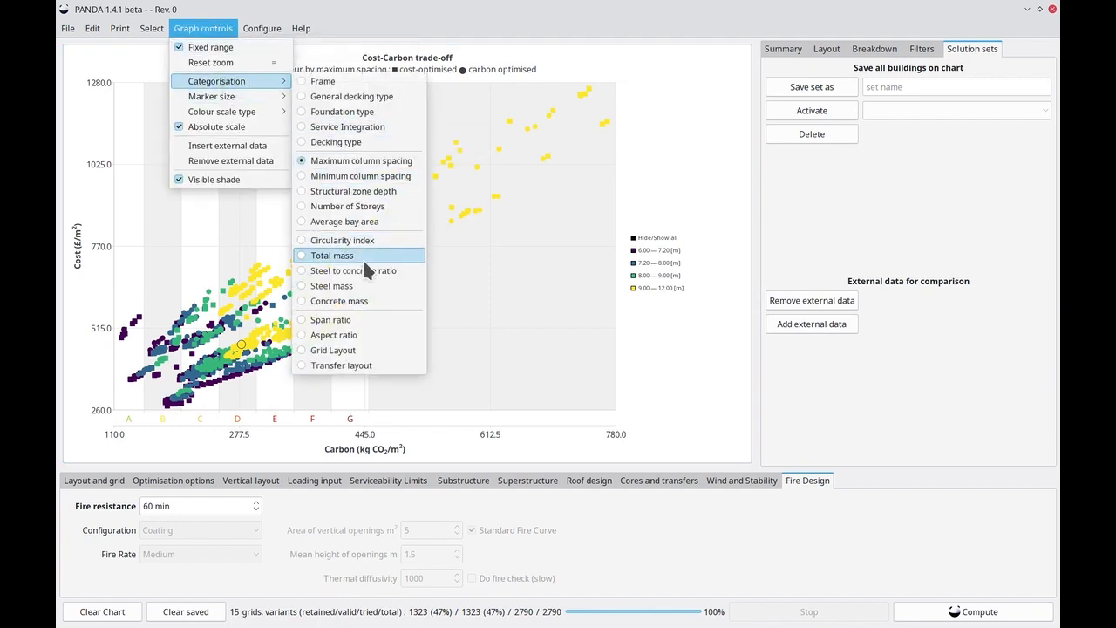
pyautogui.click(358, 192)
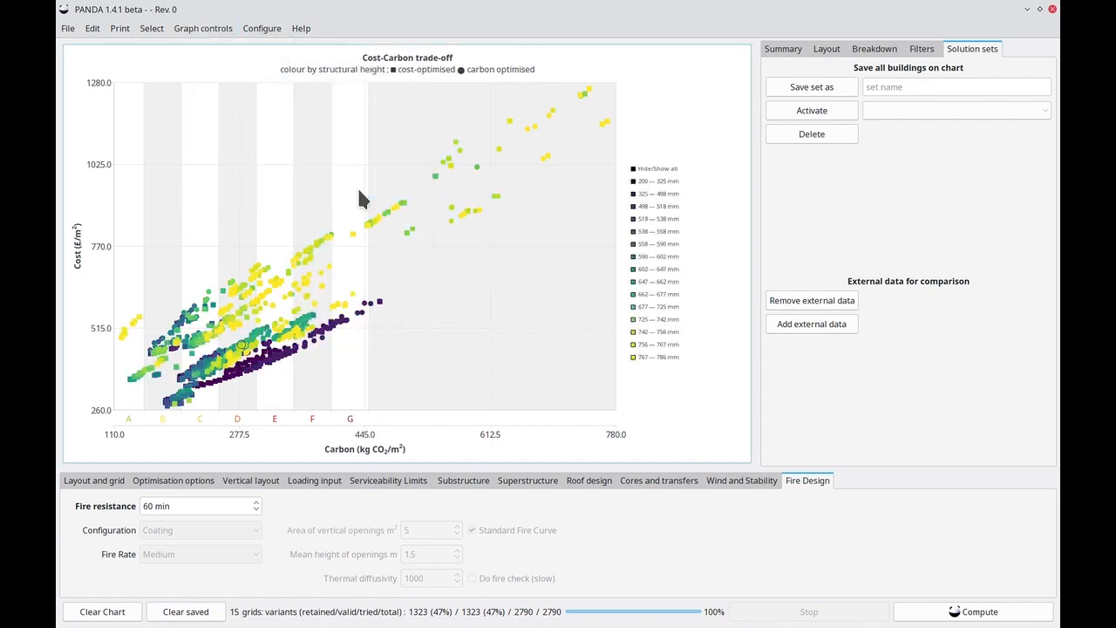
# Categorise the solutions on the cost-carbon chart by circularity index
pyautogui.click(199, 35)
pyautogui.moveTo(261, 82)
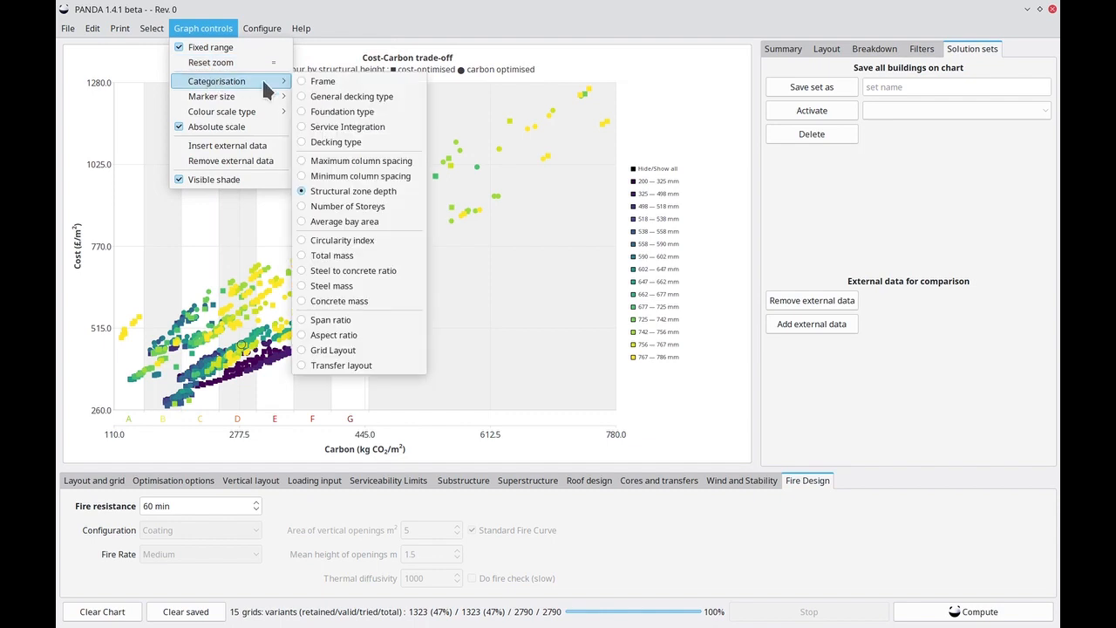
pyautogui.click(365, 249)
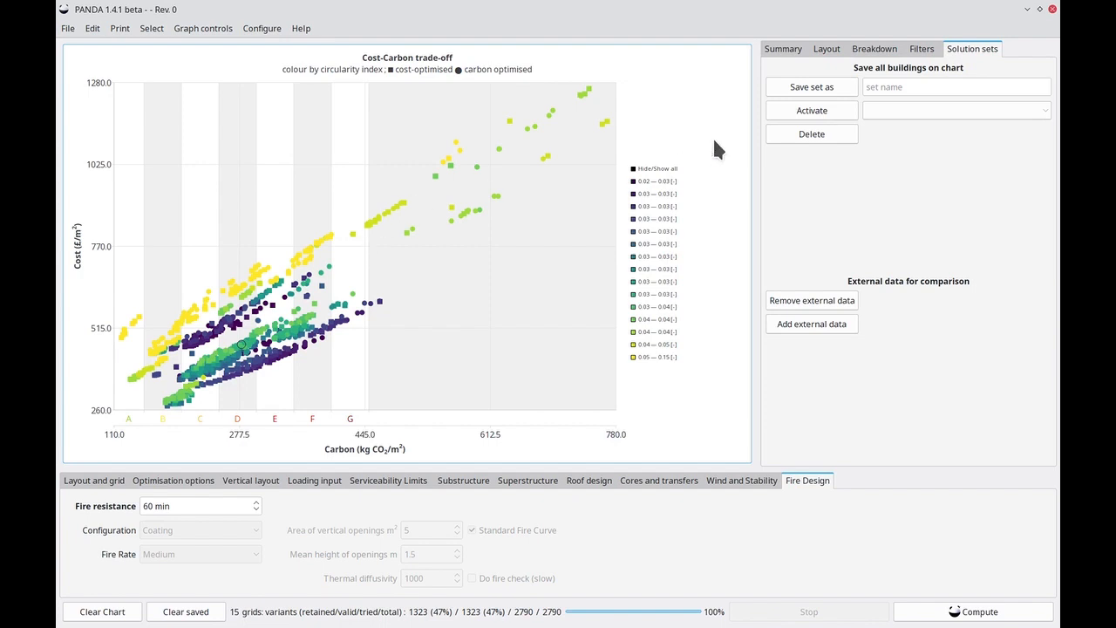
# Save all buildings on the chart as a solution set named "baseline"
pyautogui.click(917, 91)
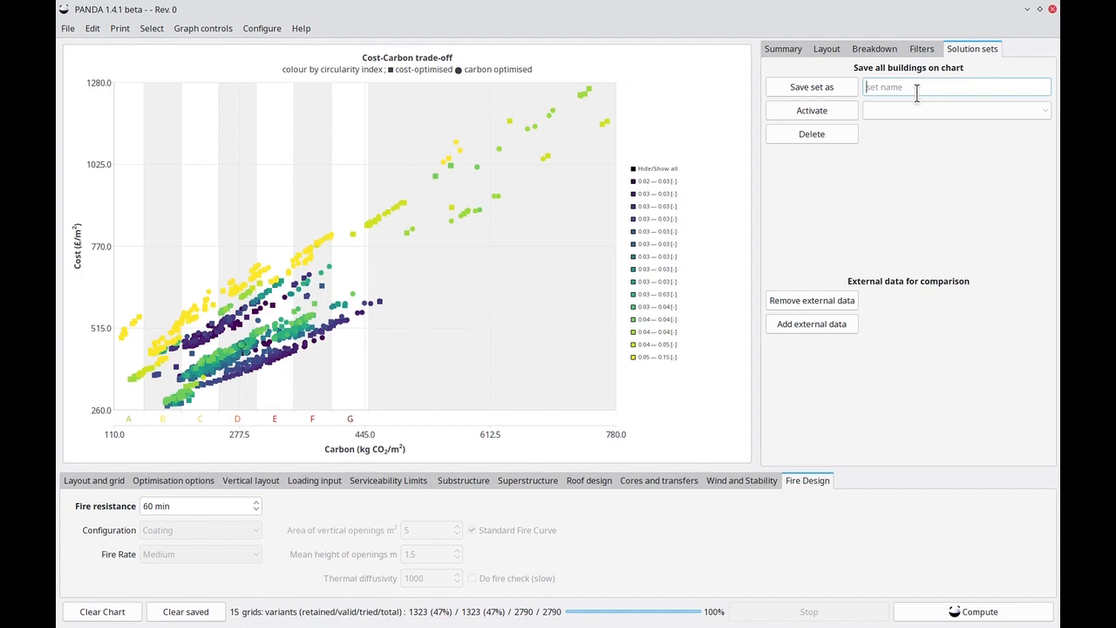
pyautogui.write('baseline')
pyautogui.click(828, 92)
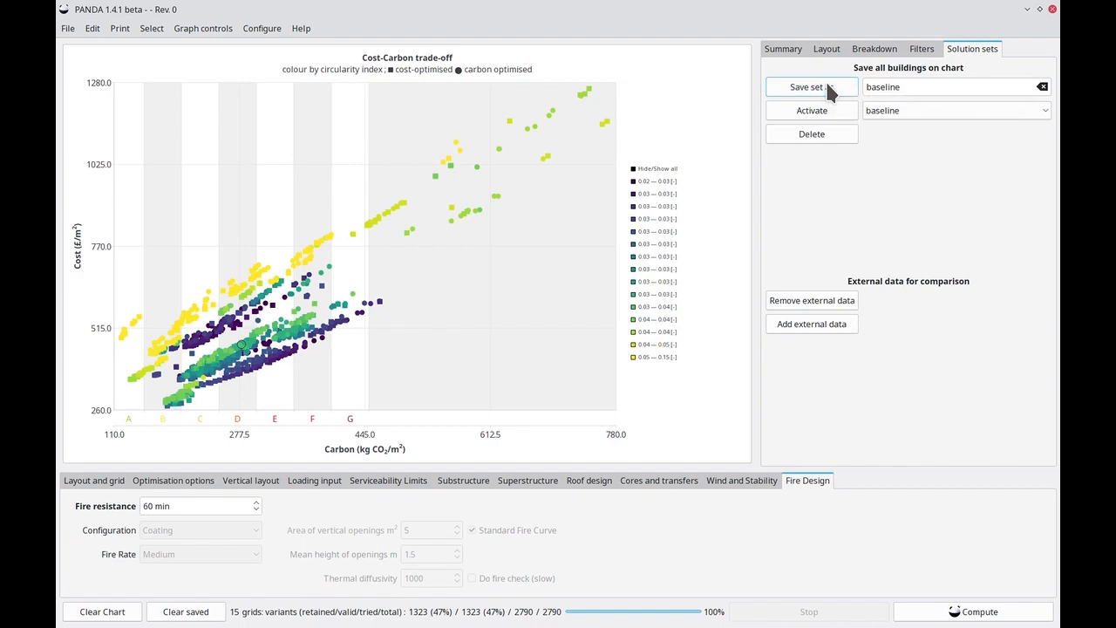
# Set the LCA cycle to Cradle to cradle (A-D) in the optimisation options and recompute the building solutions against the baseline
pyautogui.click(103, 485)
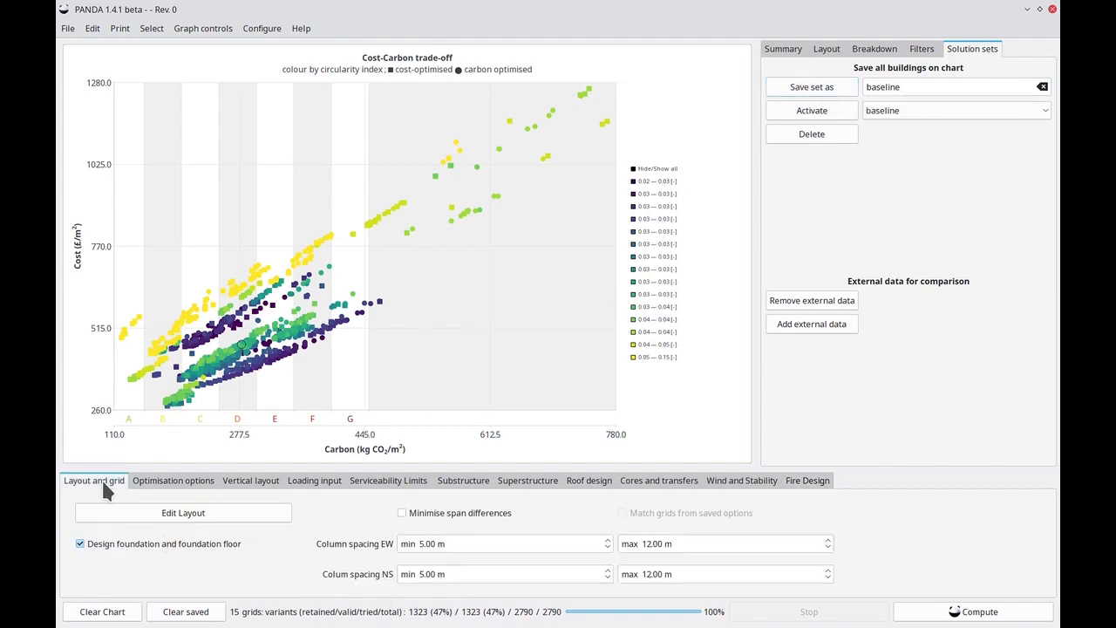
pyautogui.click(167, 484)
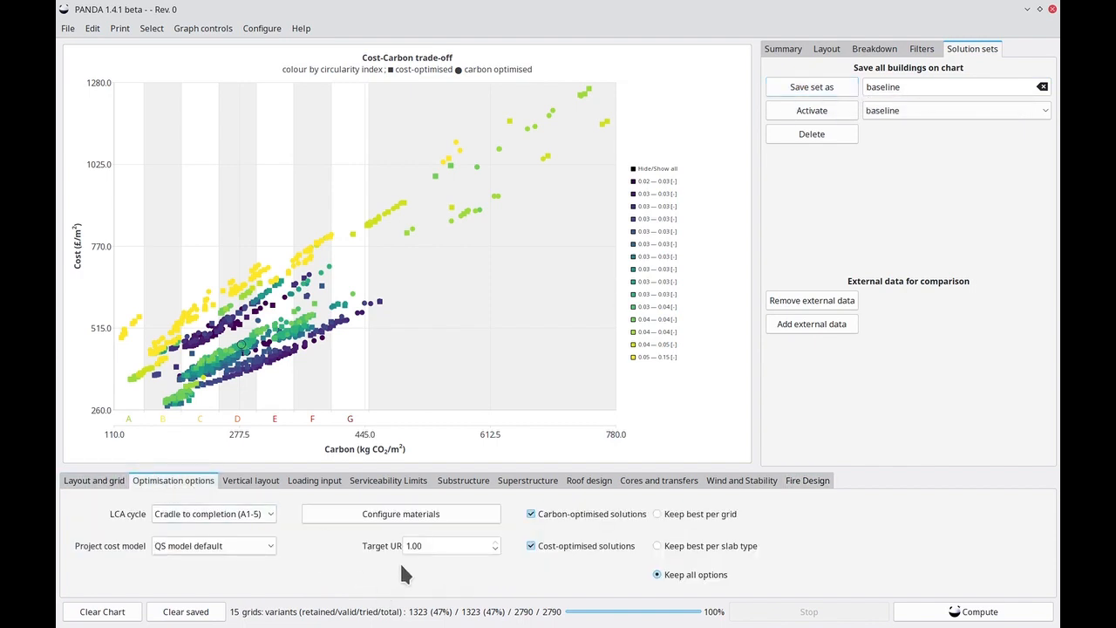
pyautogui.click(245, 518)
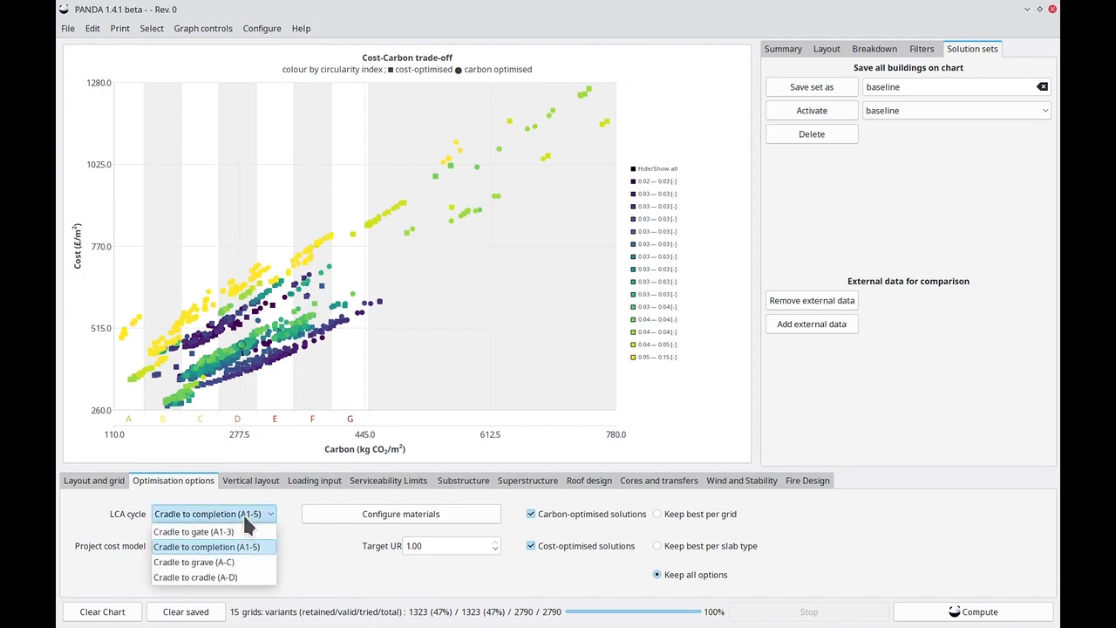
pyautogui.click(248, 577)
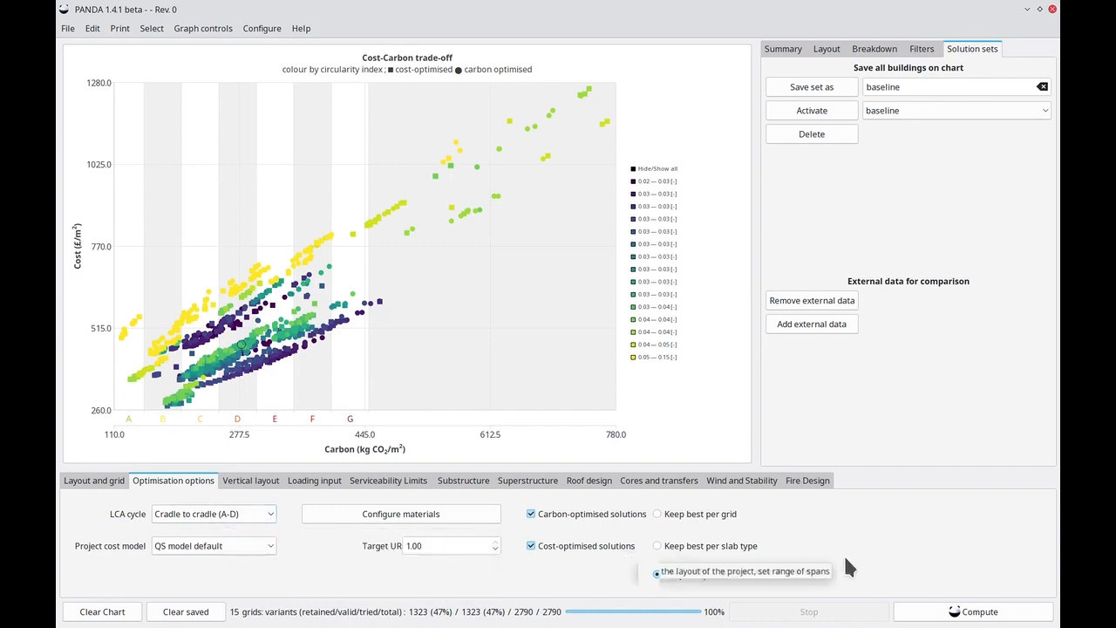
pyautogui.doubleClick(449, 546)
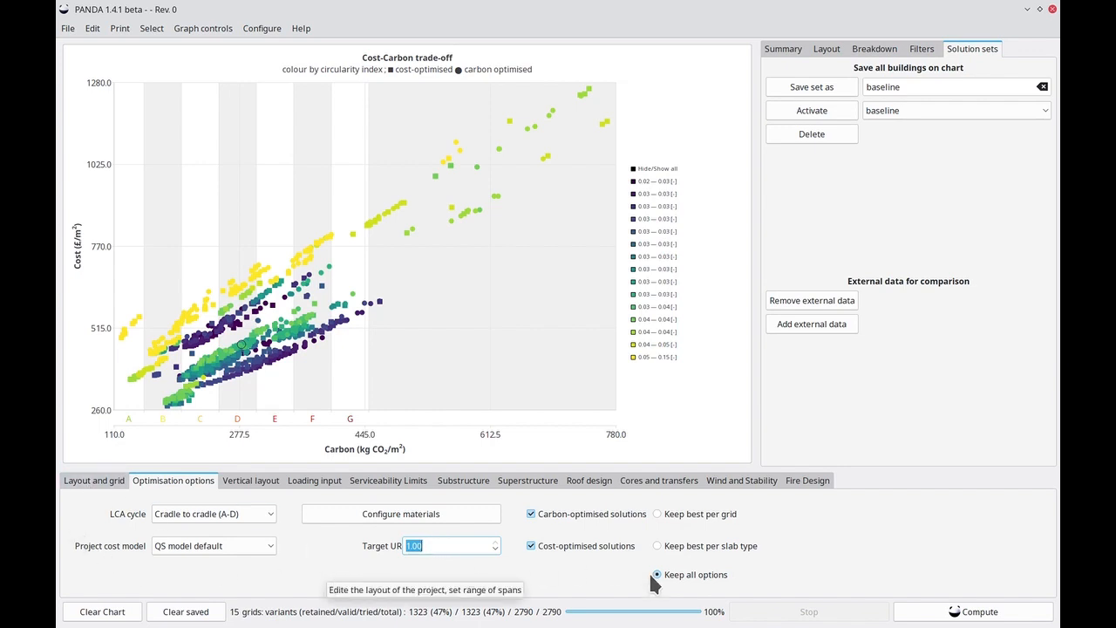
pyautogui.click(998, 607)
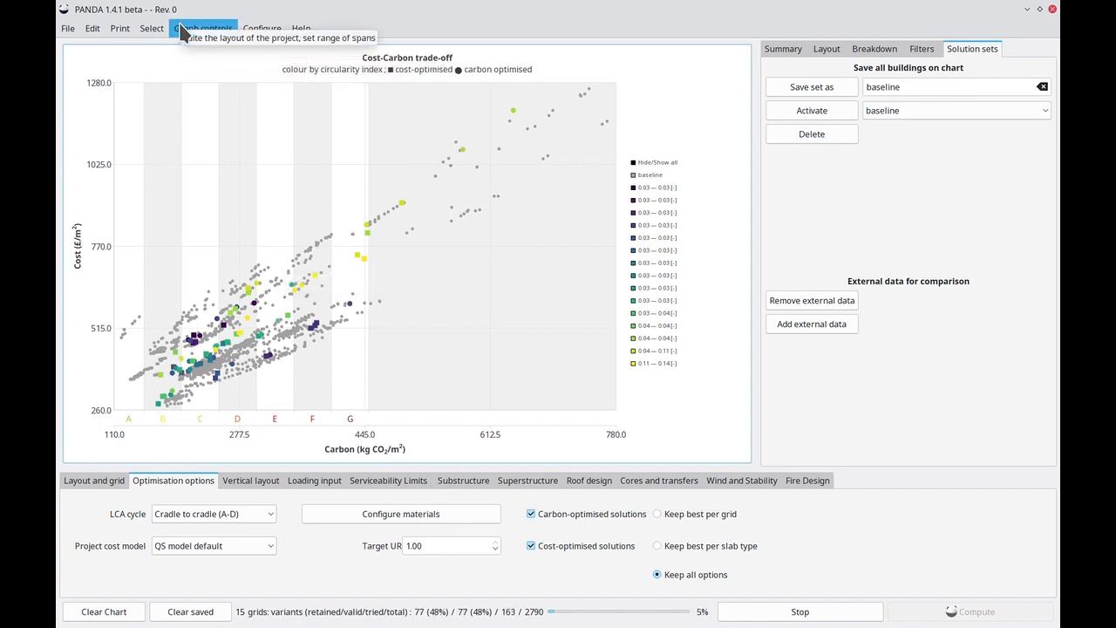
# Categorise the solutions on the cost-carbon chart by frame type
pyautogui.click(181, 30)
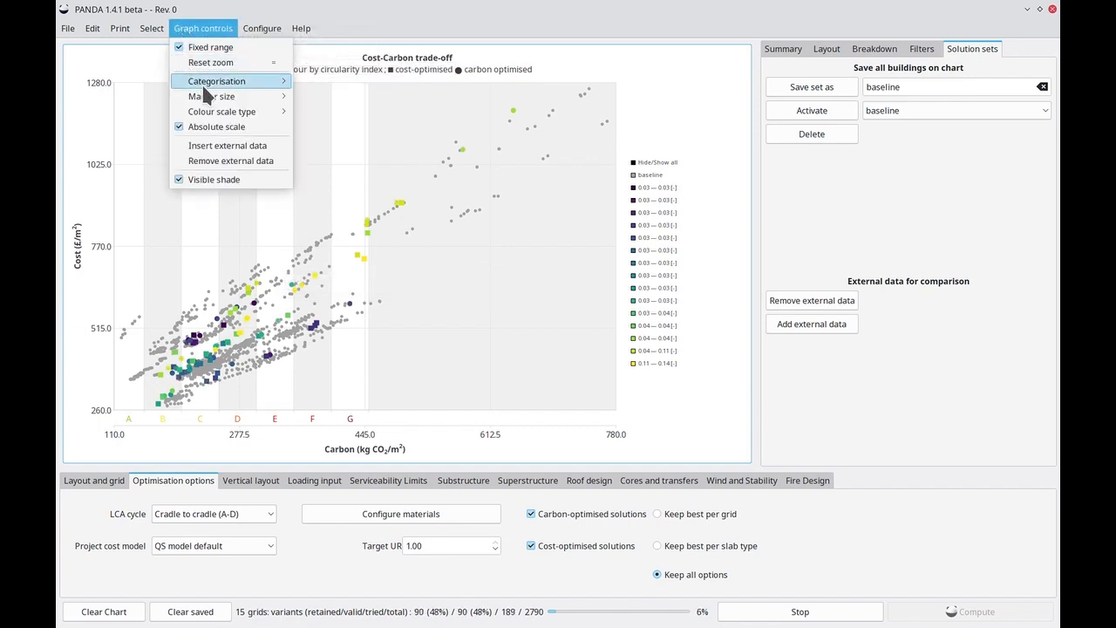
pyautogui.moveTo(206, 86)
pyautogui.click(335, 82)
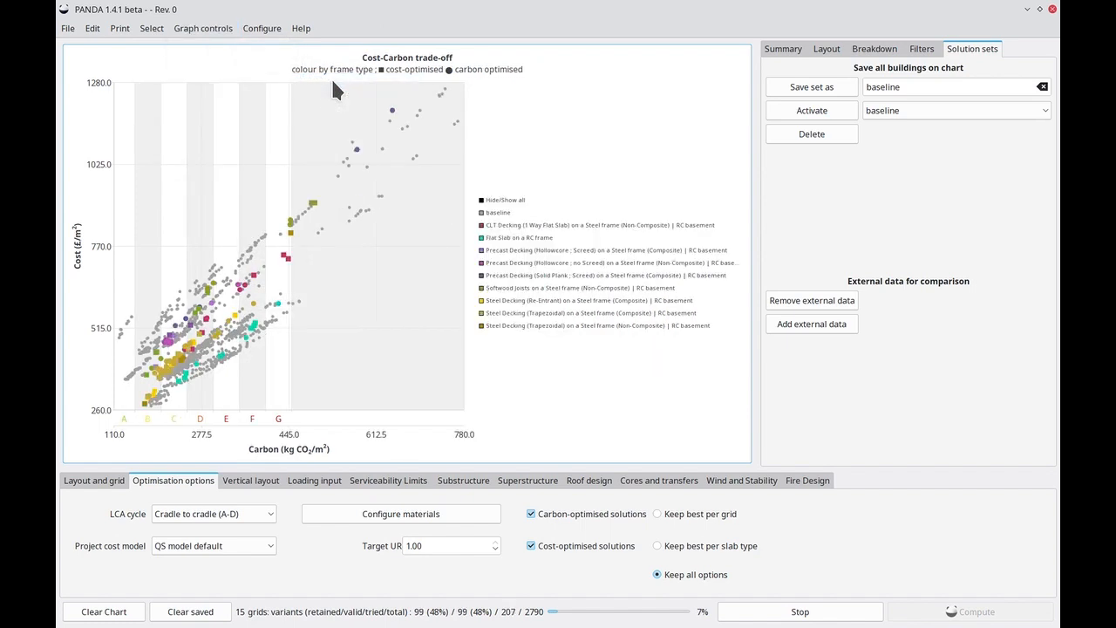